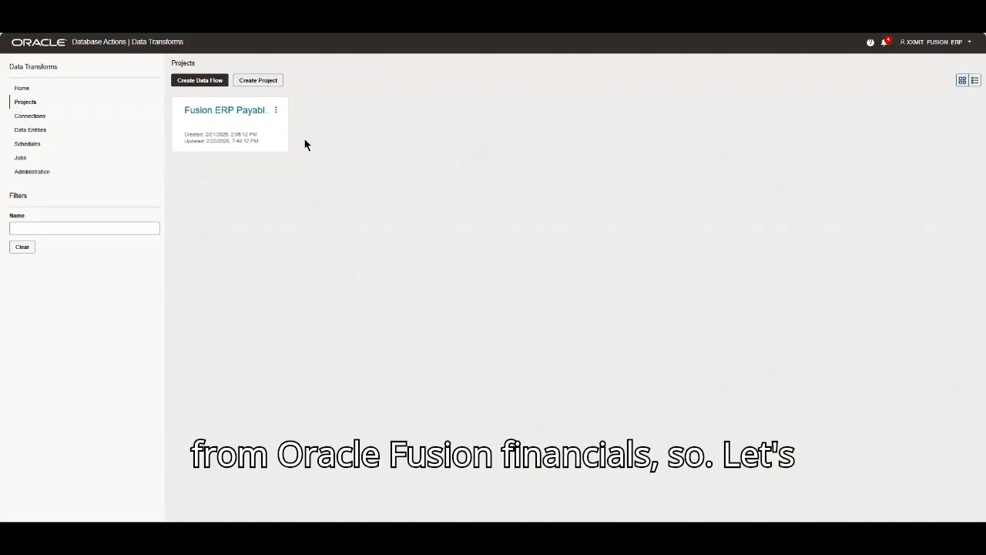
Step: Create a data flow named df_FSCM_AP_INV_LINE_T in the Fusion ERP Payables project
click(234, 111)
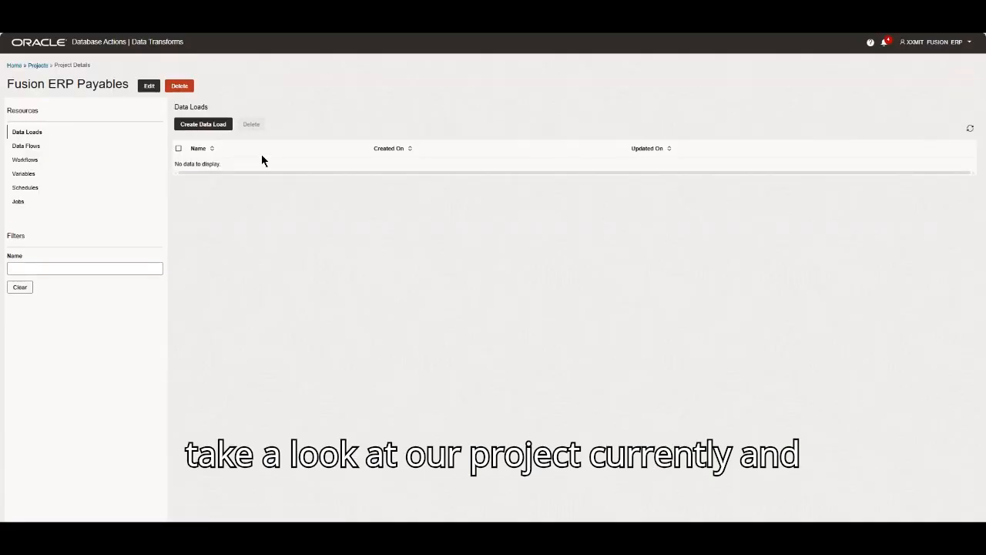
click(25, 147)
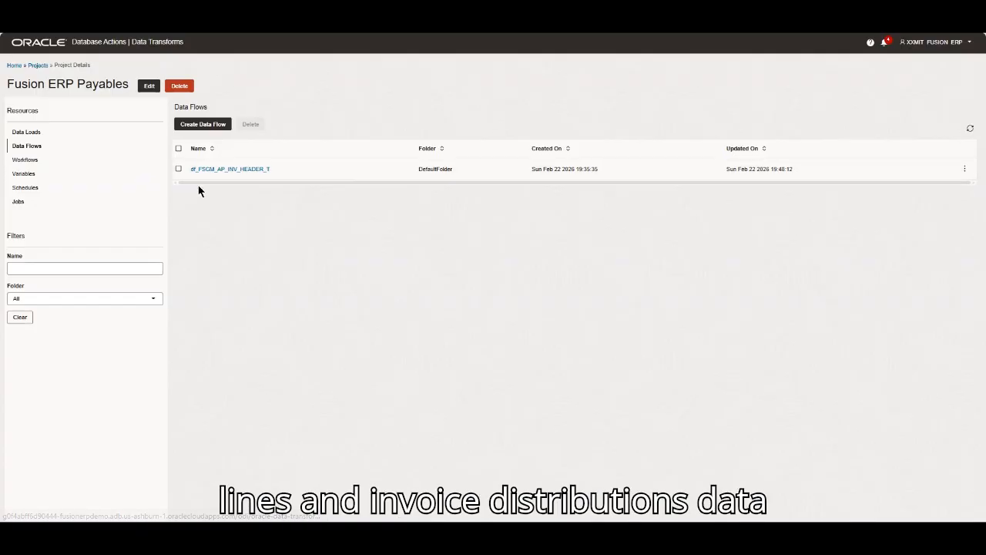
click(207, 124)
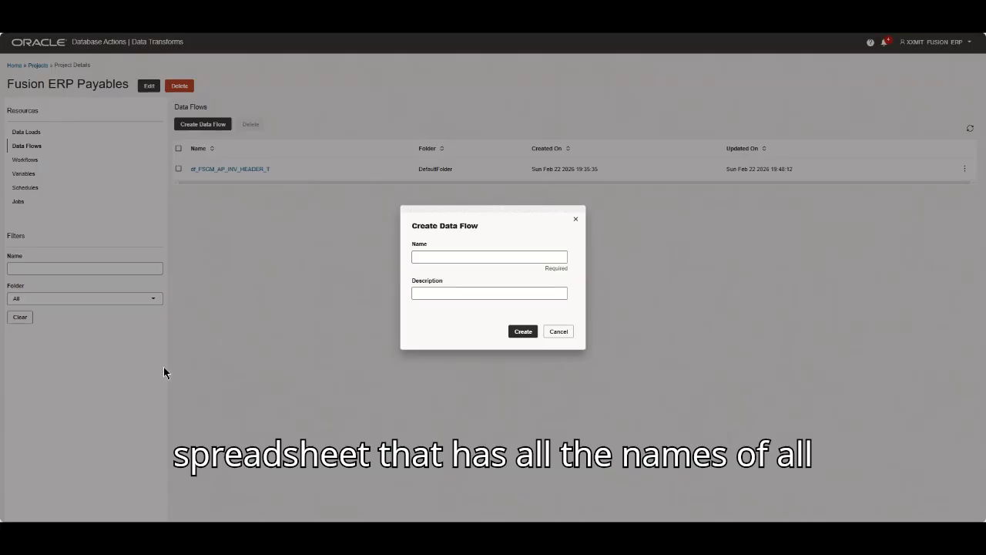
click(442, 258)
text(df_FSCM_AP_INV_LINE_T)
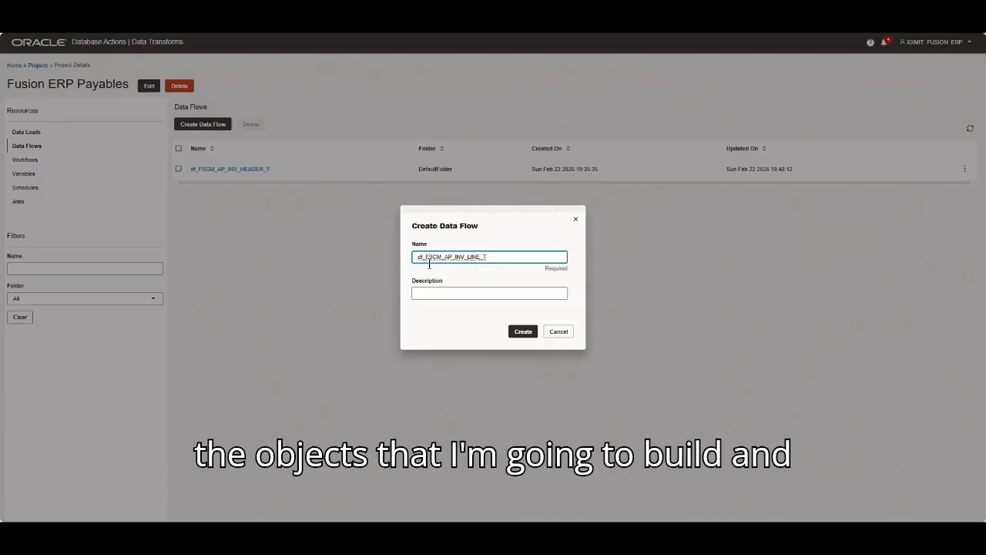
click(521, 331)
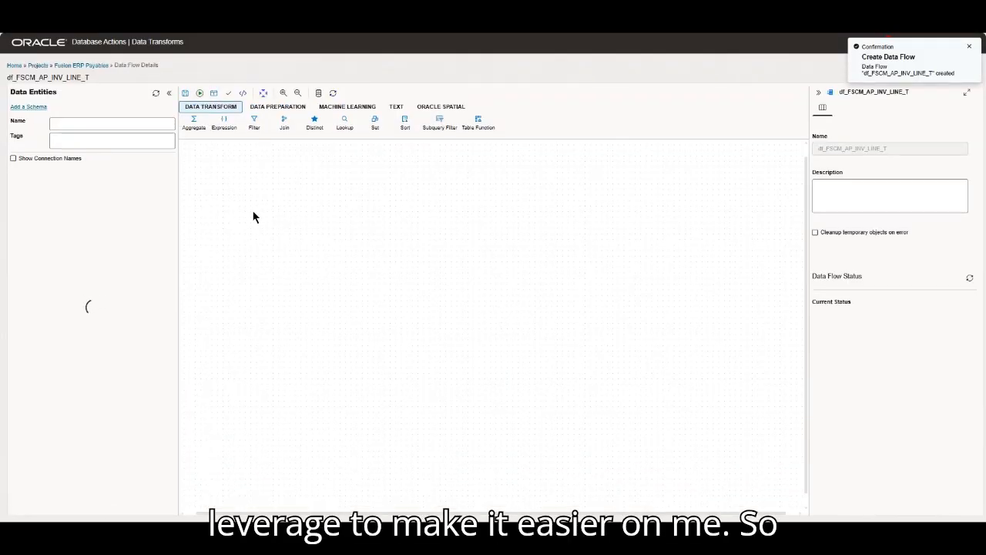
Step: Find the data entity FscmTopModelAM.FinExtractAM.ApBiccExtractAM.InvoiceLineExtractPVO and place it on the data flow canvas
click(75, 123)
text(FscmTopModelAM.FinExtractAM.ApBiccExtractAM.InvoiceLineExtractPVO)
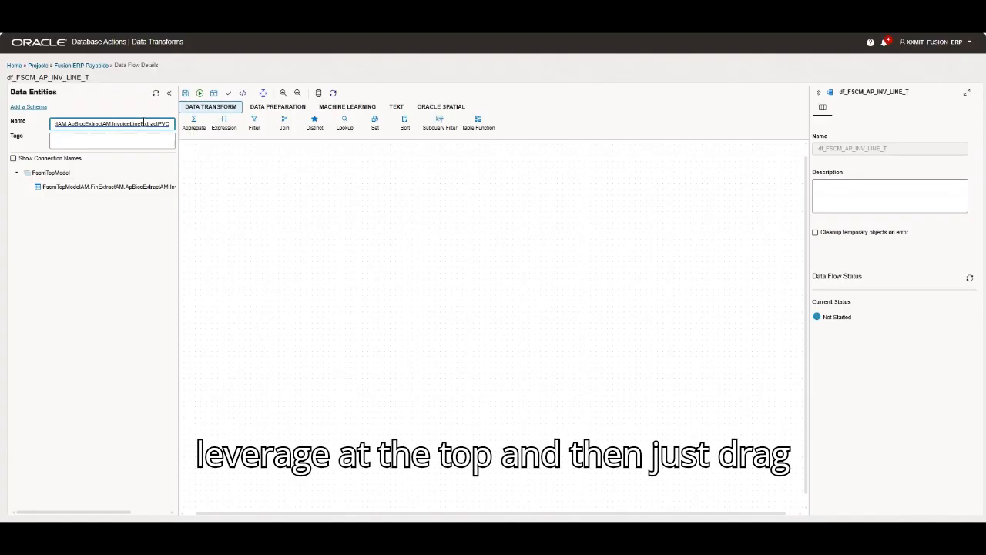
drag(80, 186, 215, 186)
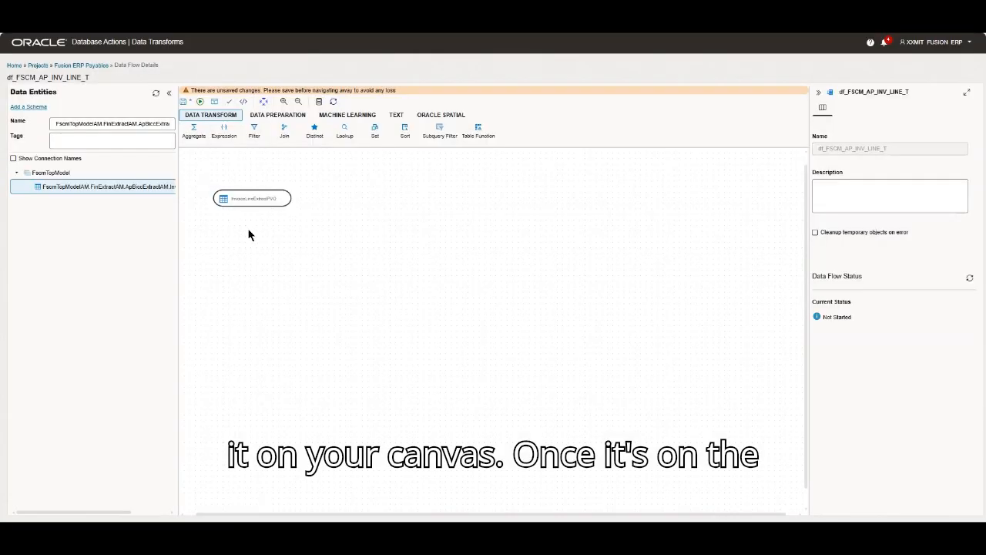
Step: Add a target table entity named FSCM_AP_INV_LINE_T from InvoiceLineExtractPVO, using the ADW_FusionErp connection and XXMIT_FUSION_ERP schema
click(264, 198)
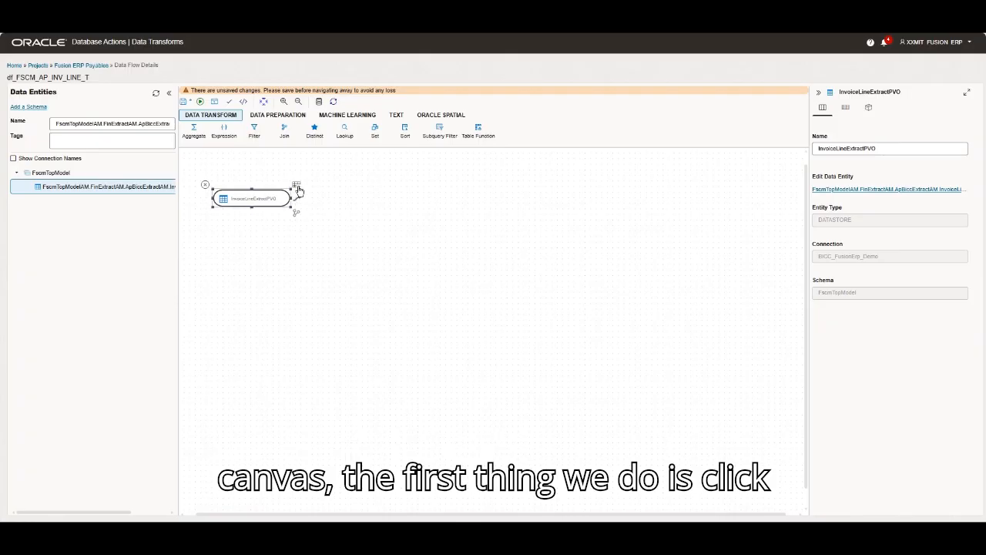
click(298, 187)
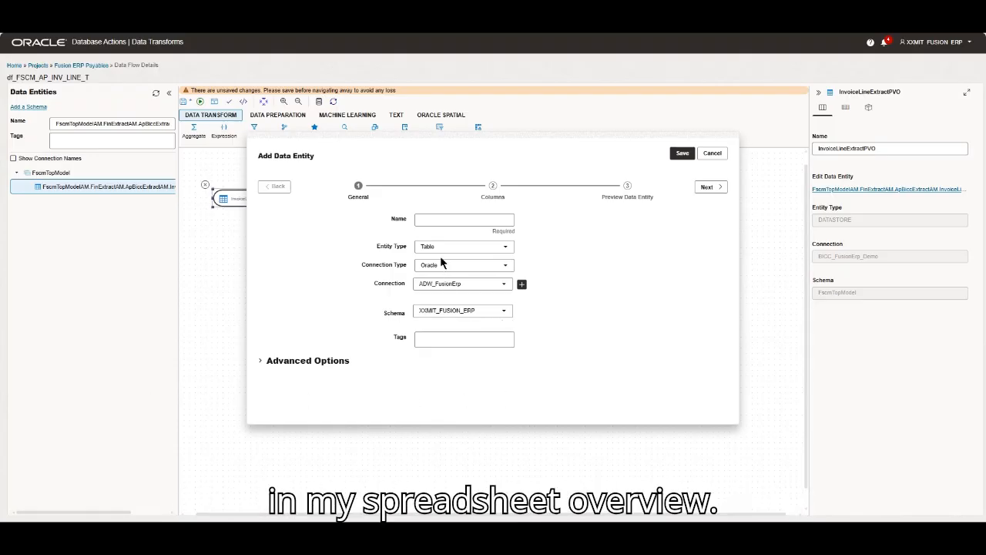
click(441, 220)
text(FSCM_AP_INV_LINE_T)
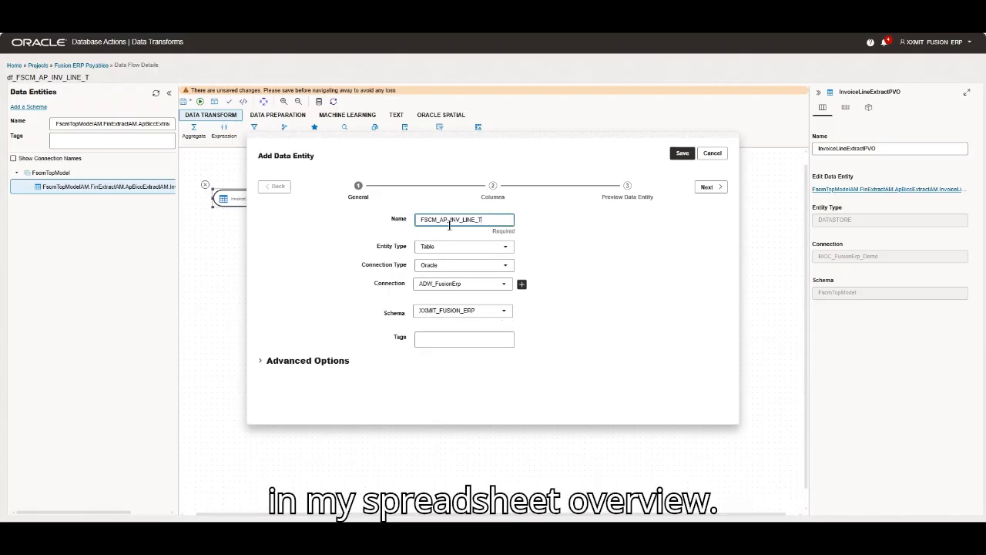
click(512, 238)
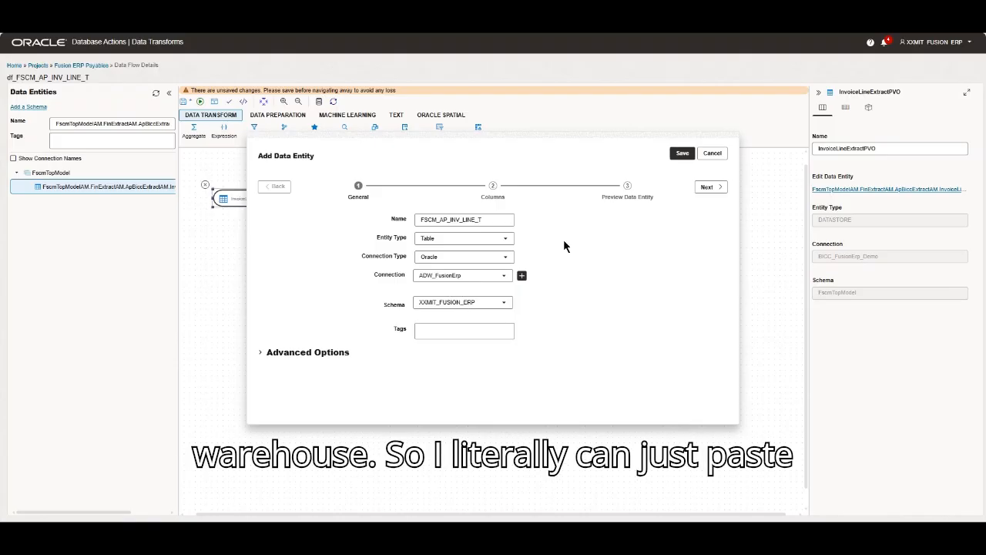
click(682, 154)
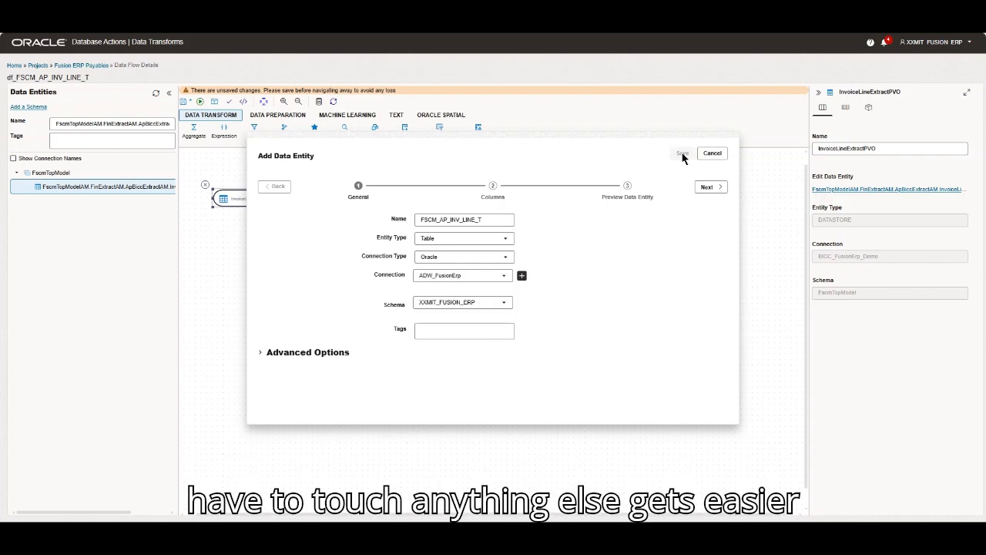
Step: Move the FSCM_AP_INV_LINE_T table farther from the source entity and save the data flow
click(378, 198)
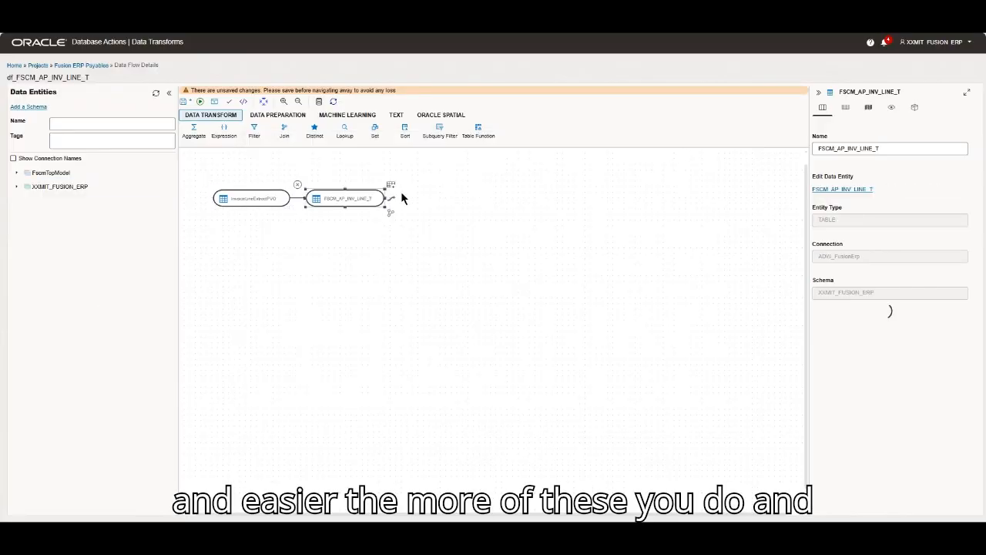
drag(349, 199, 415, 194)
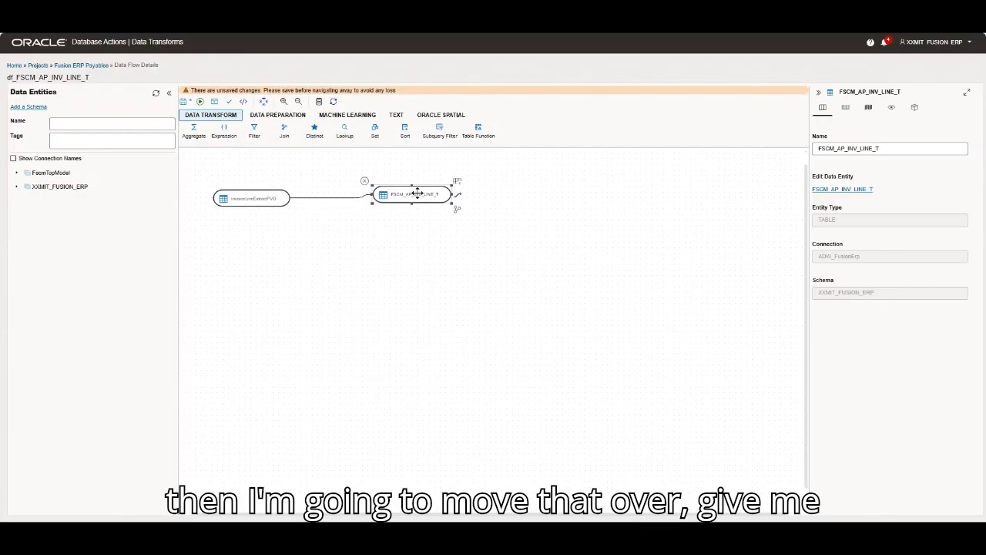
click(184, 103)
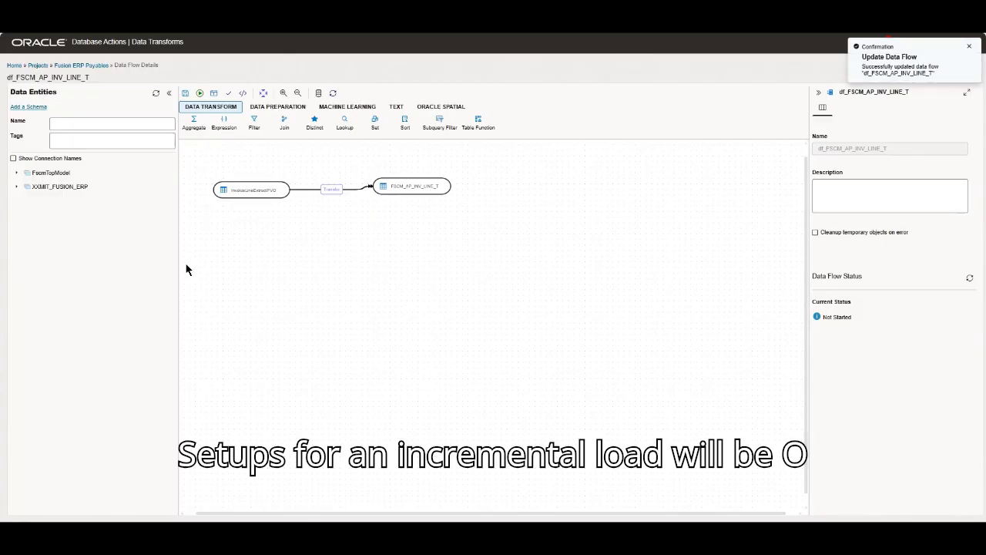
Step: Set the transfer's Use oracle staging table, Cleanup copy data logs and Load last extract only options to True, and Compression to gzip
mouse_move(324, 190)
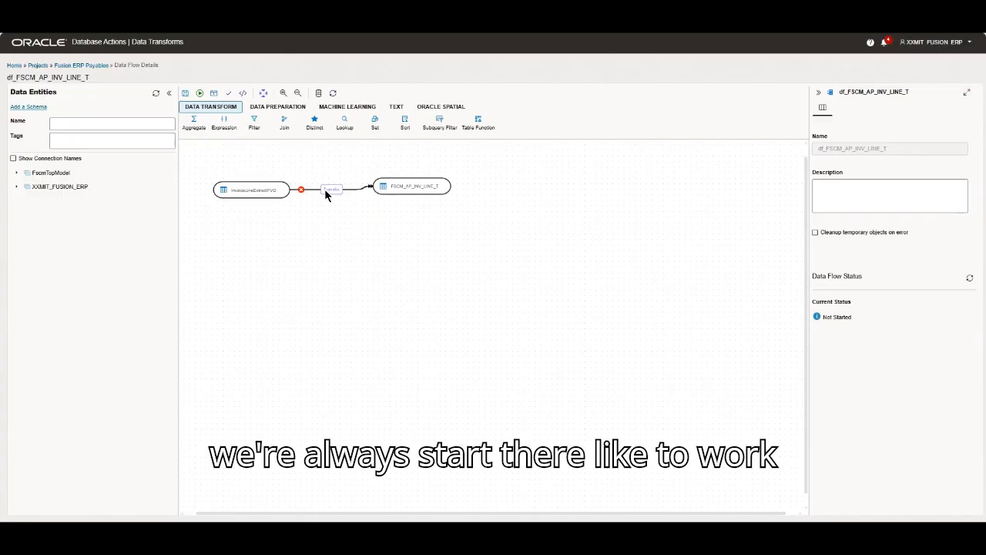
click(325, 191)
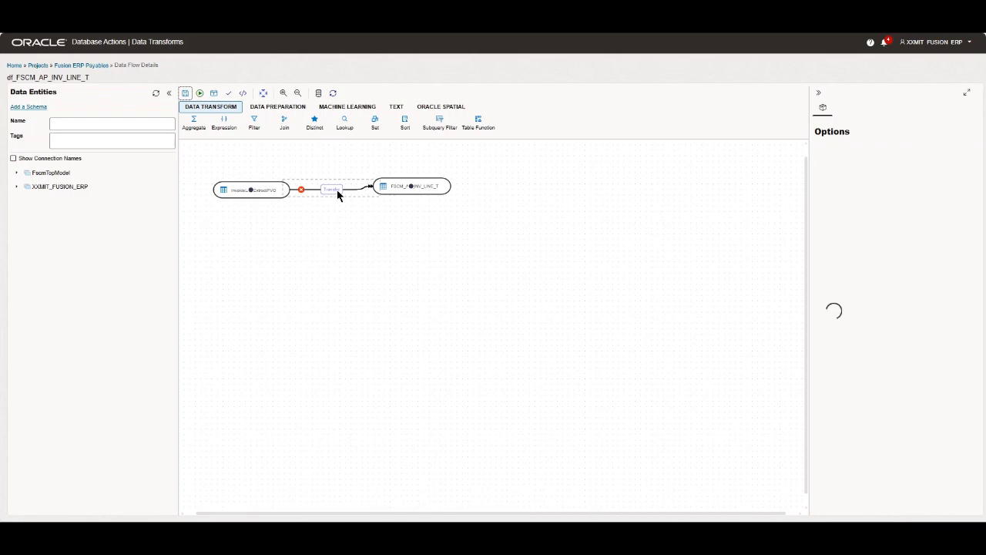
click(966, 93)
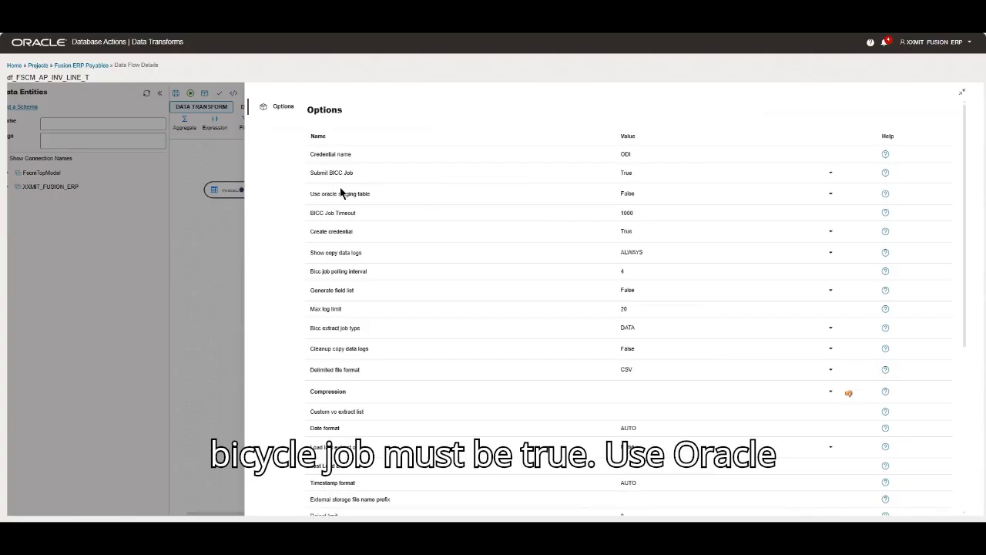
click(624, 193)
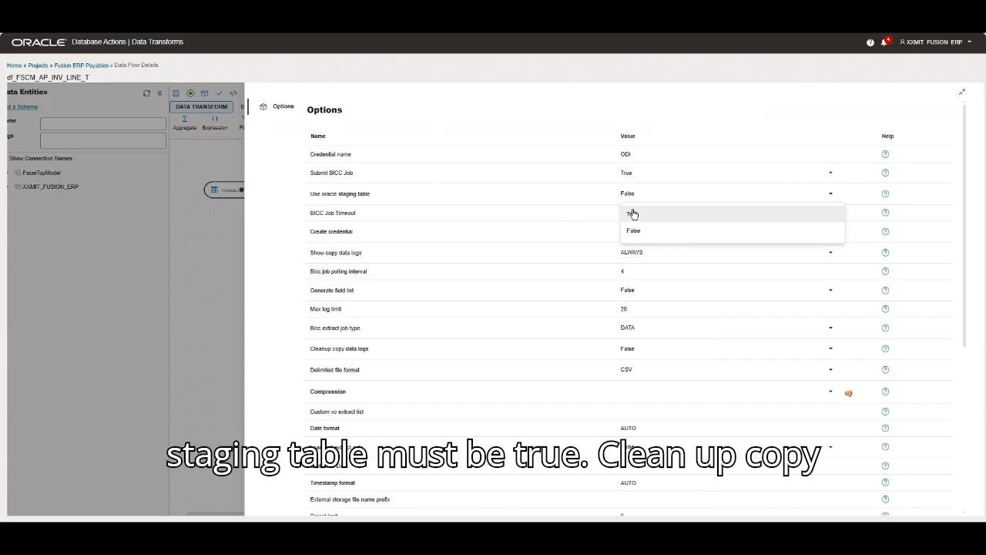
click(634, 212)
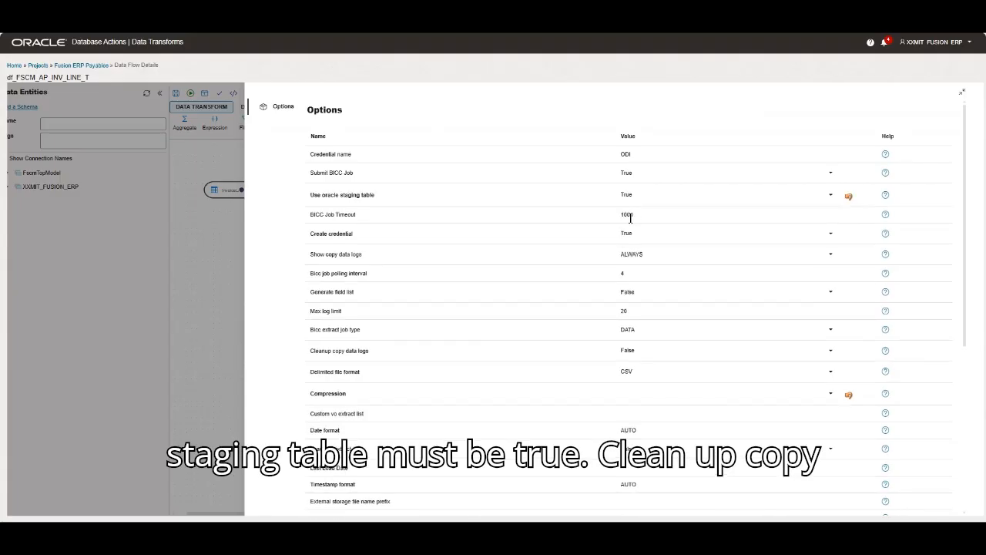
click(628, 354)
click(632, 369)
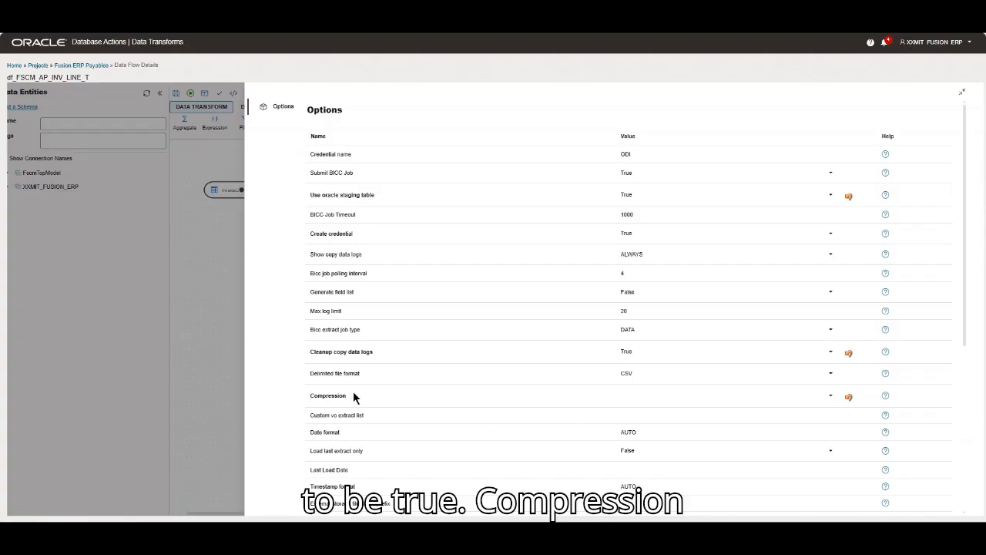
click(629, 398)
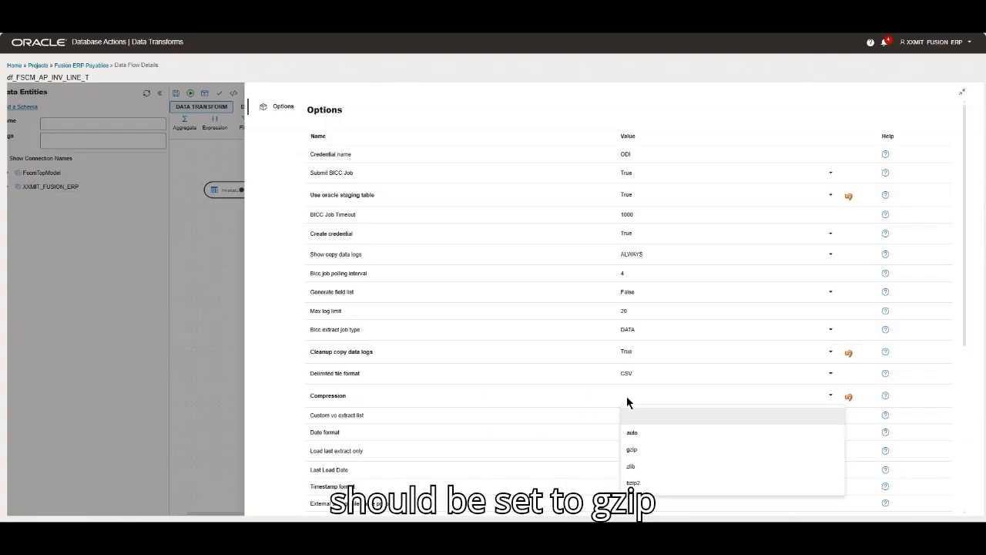
click(631, 450)
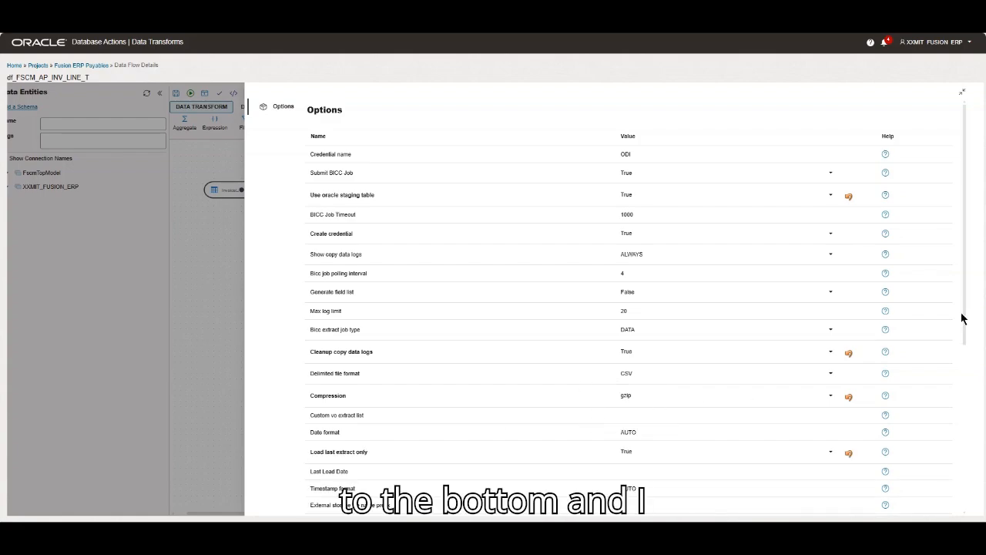
Step: Set the transfer's Save last load timestamp to True, keep Cleanup temporary objects at True, and save the data flow
drag(967, 316, 969, 480)
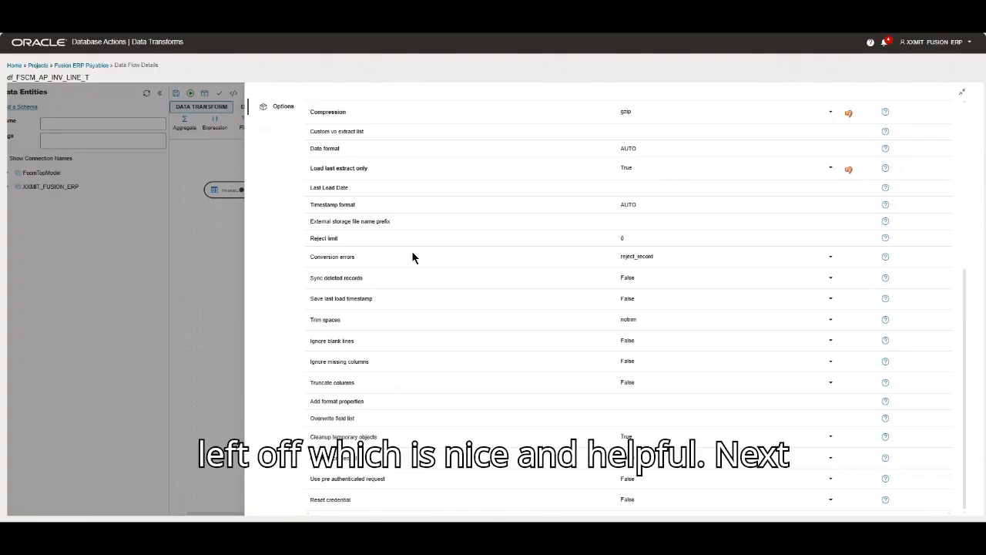
click(630, 300)
click(633, 321)
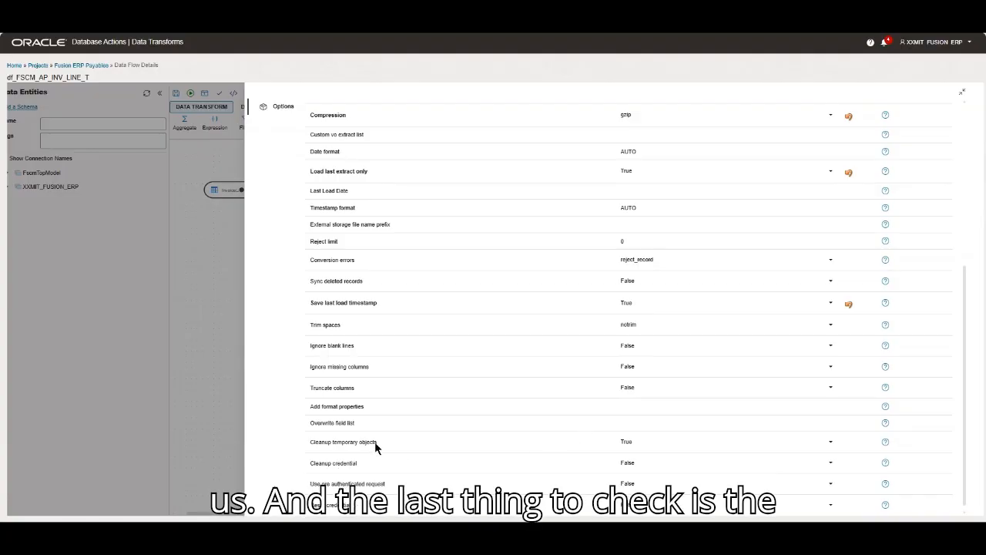
click(629, 445)
click(630, 445)
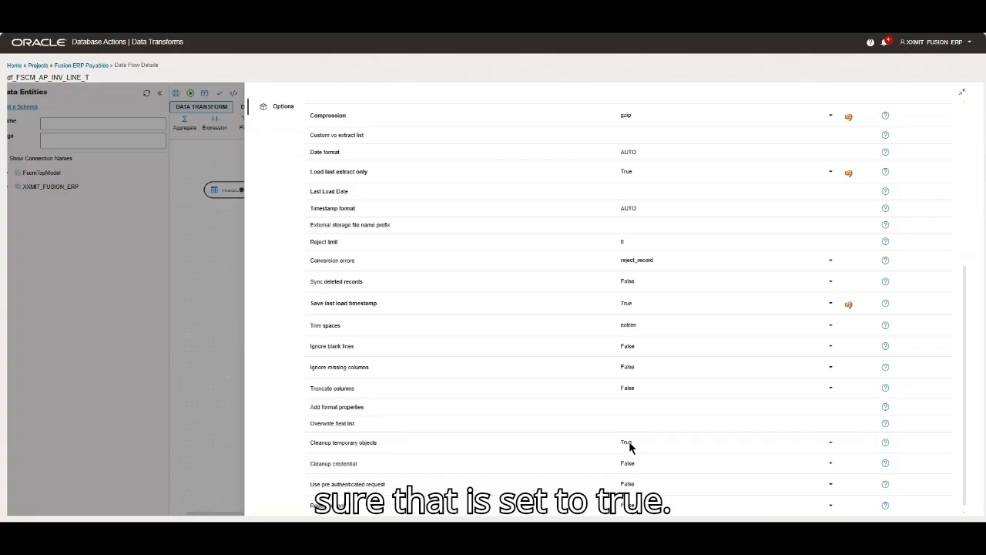
click(962, 92)
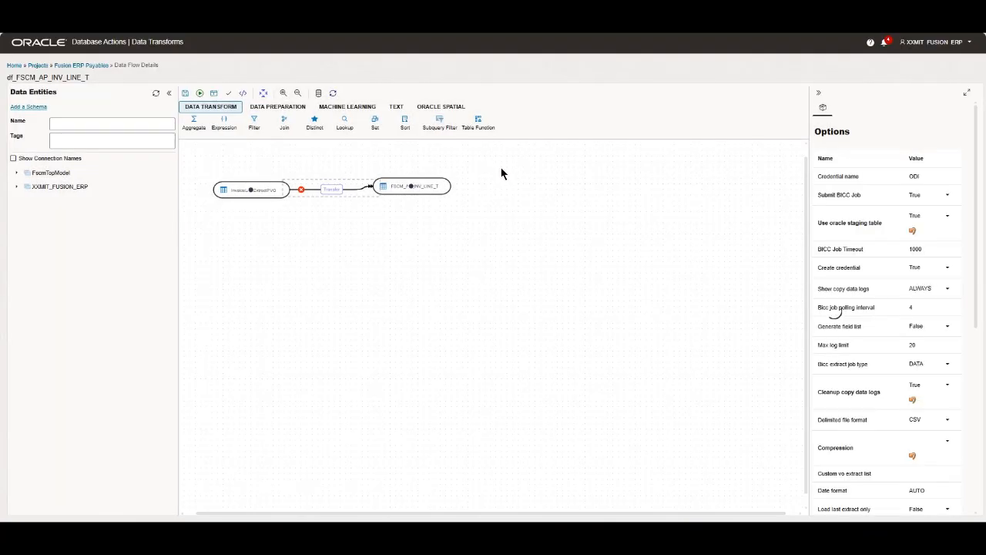
click(419, 189)
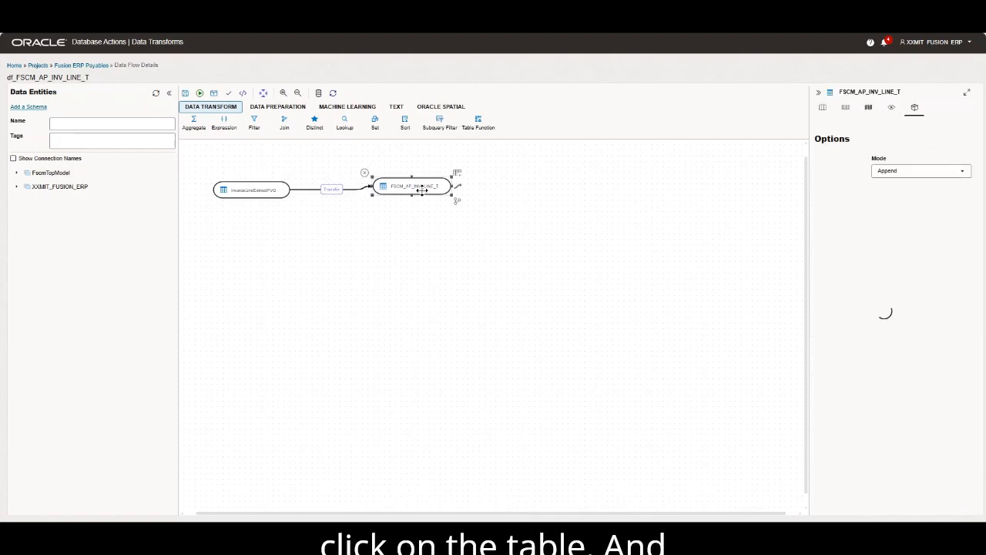
click(185, 93)
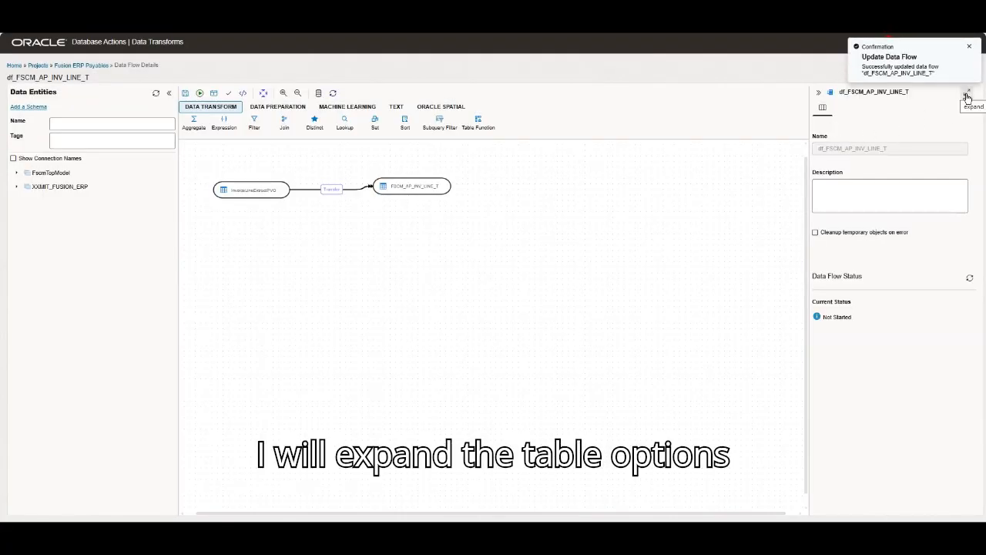
Step: Mark ApInvoiceLinesAllInvoiceId as a key in the attributes of the FSCM_AP_INV_LINE_T target table
click(414, 187)
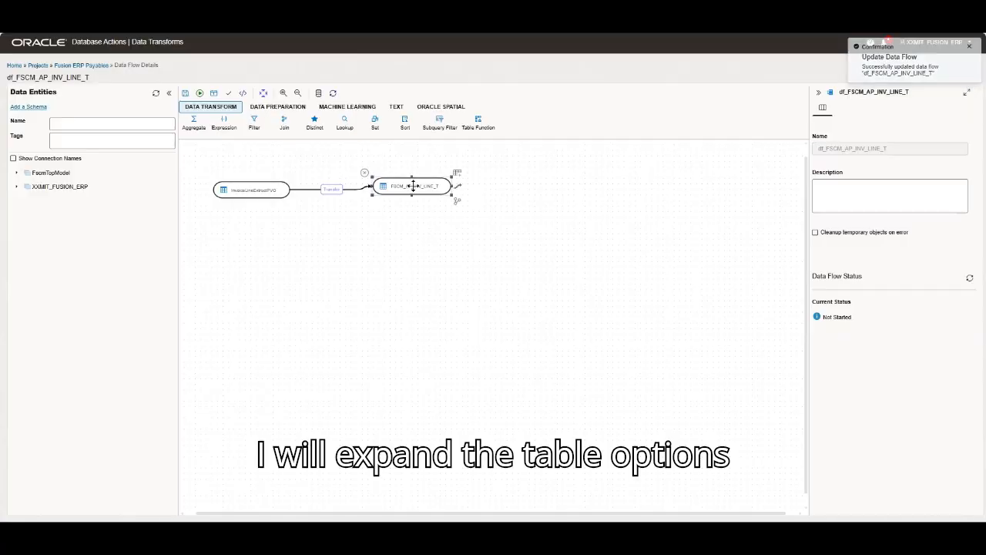
click(967, 92)
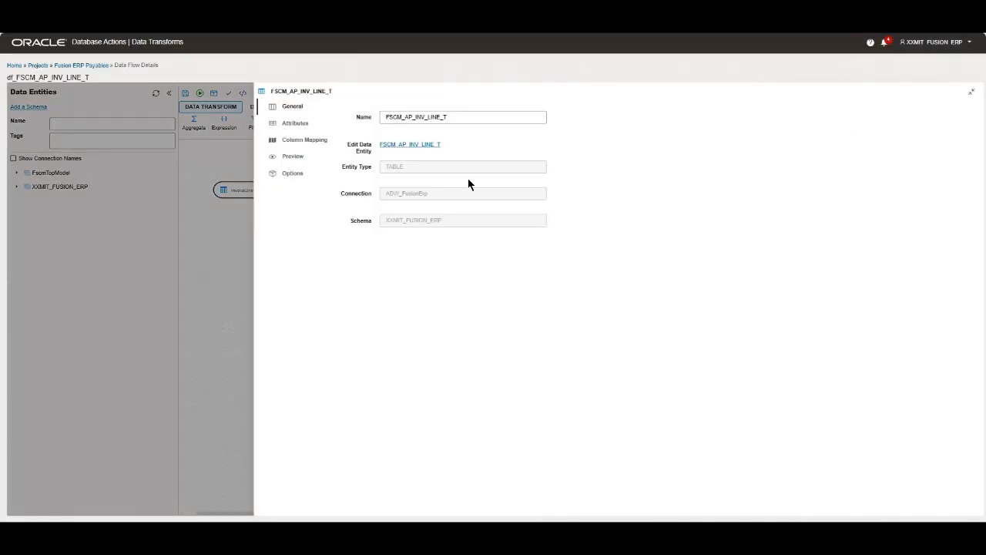
click(293, 125)
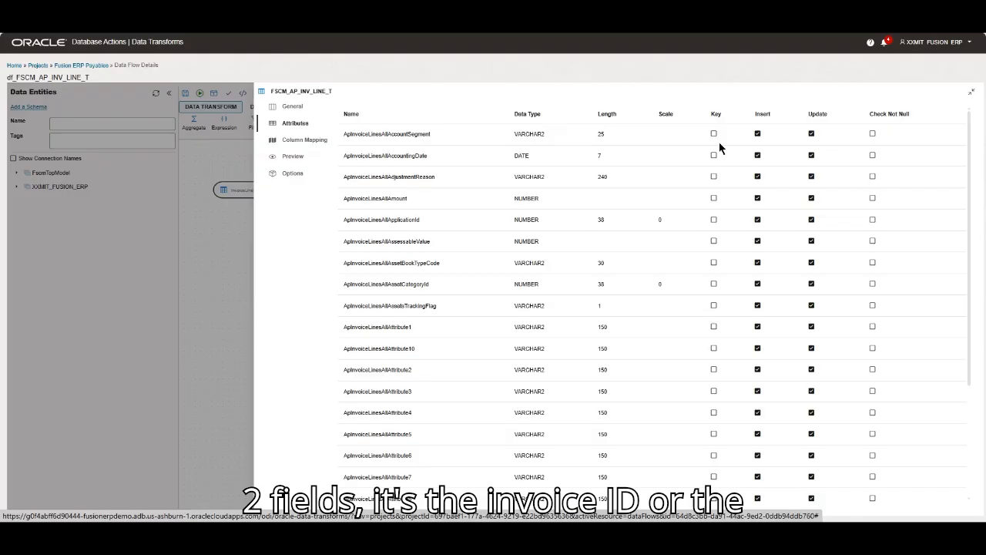
scroll(502, 266, down, 2)
scroll(501, 265, down, 10)
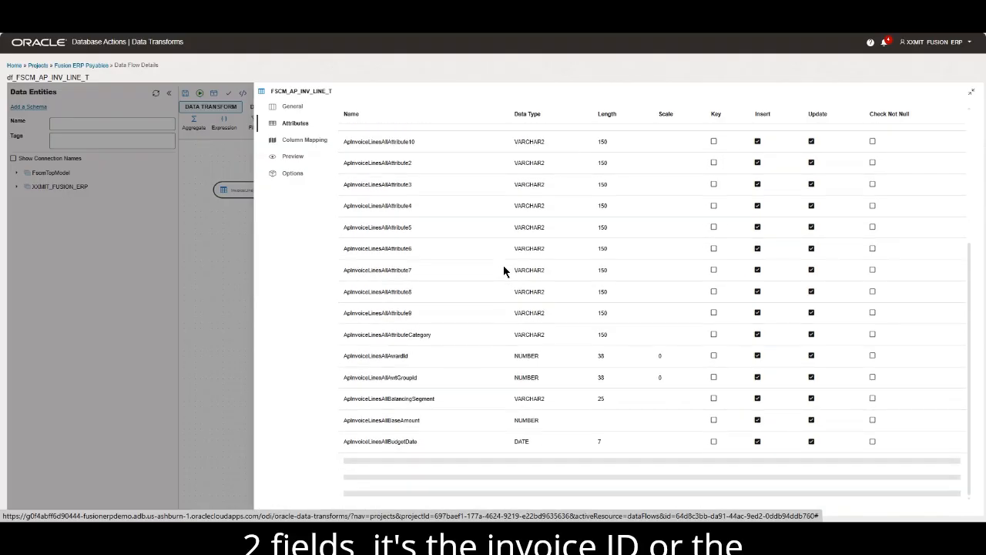
scroll(503, 270, down, 8)
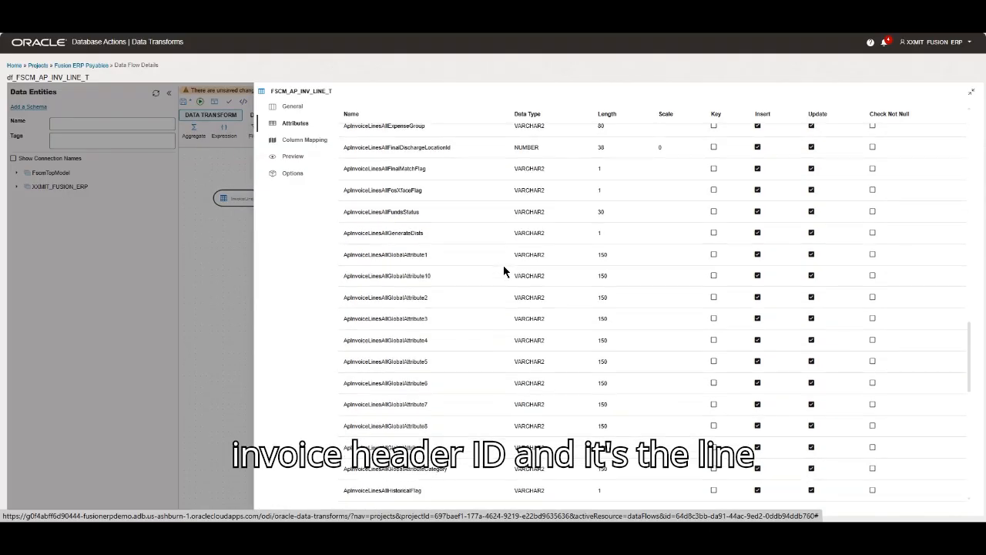
click(713, 340)
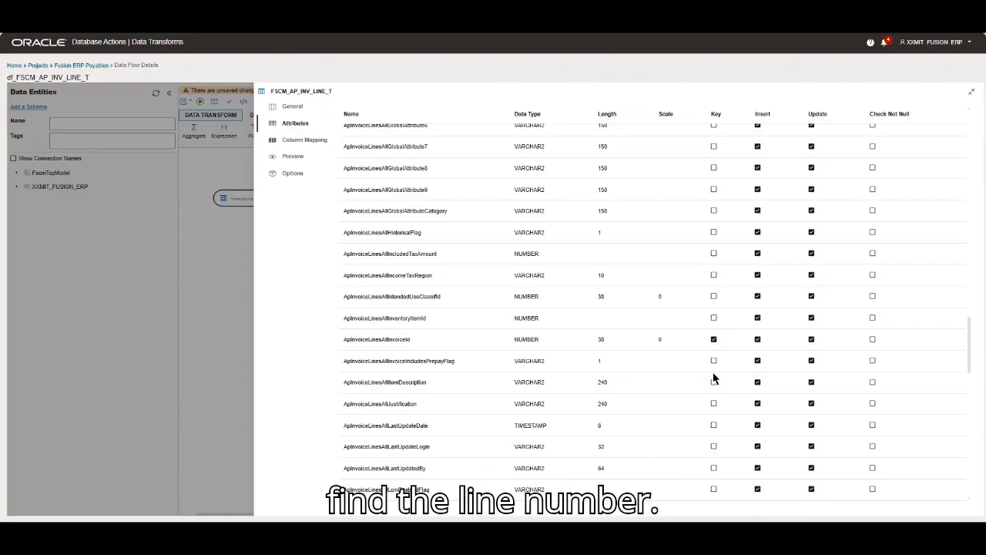
Step: Mark ApInvoiceLinesAllLineNumber as a key and set the FSCM_AP_INV_LINE_T target's mode to Incremental Update
scroll(714, 377, down, 4)
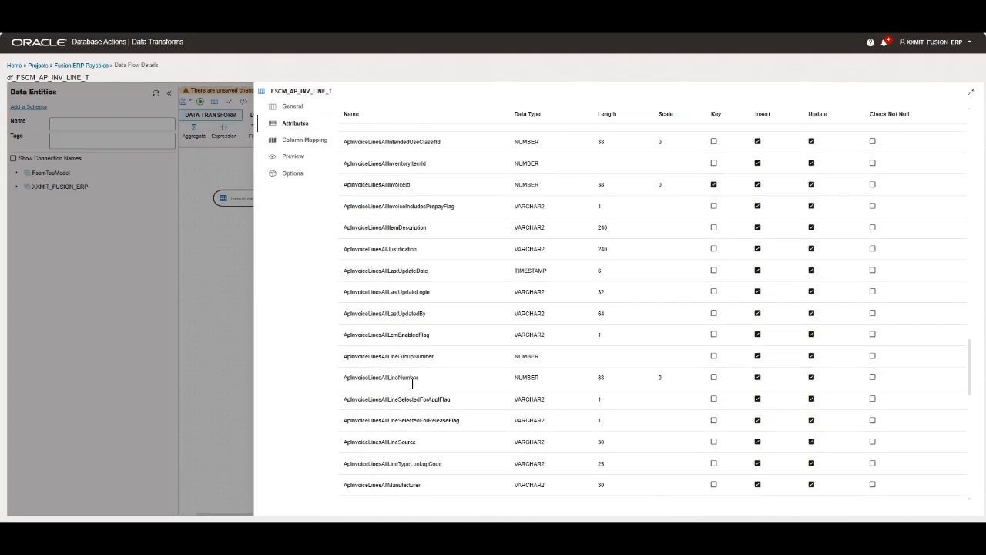
click(713, 377)
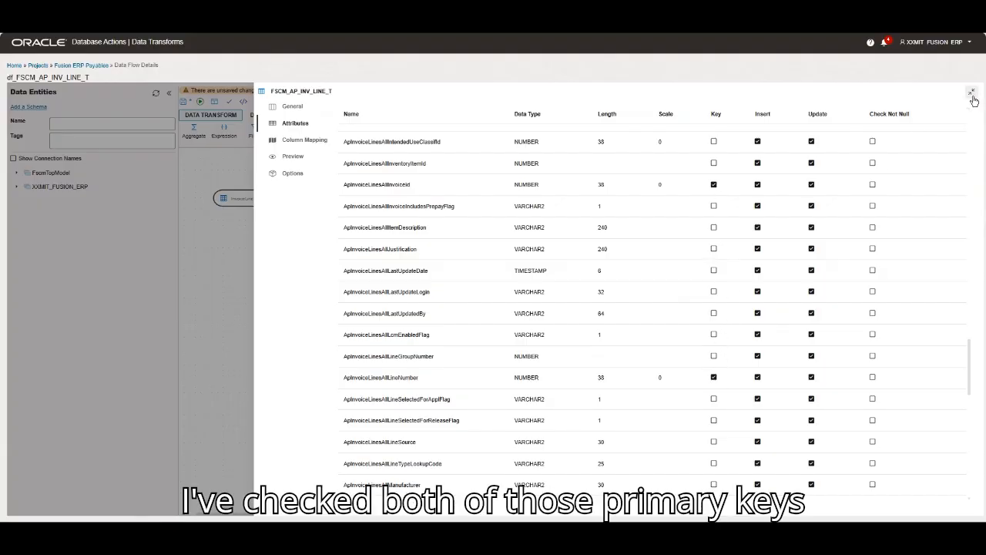
click(291, 177)
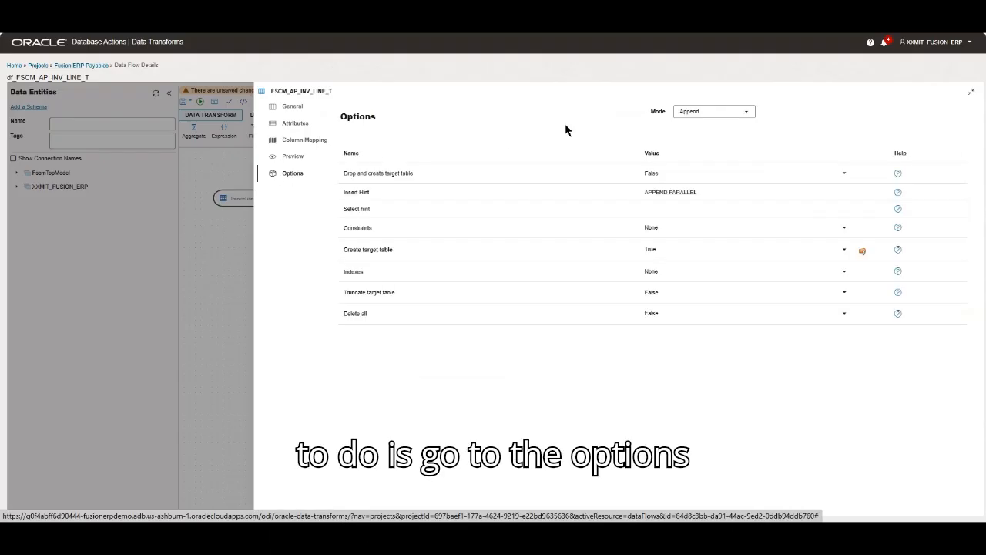
click(752, 112)
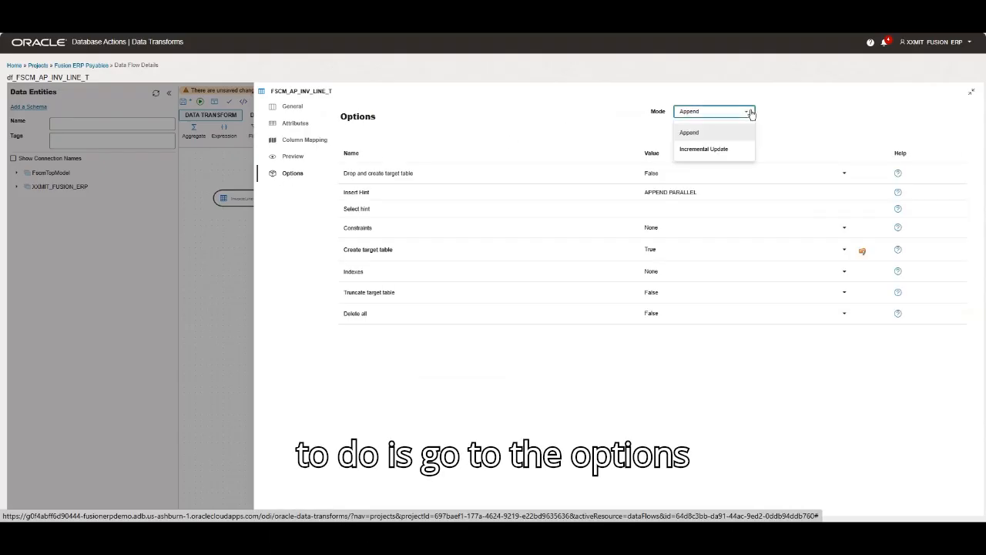
click(712, 150)
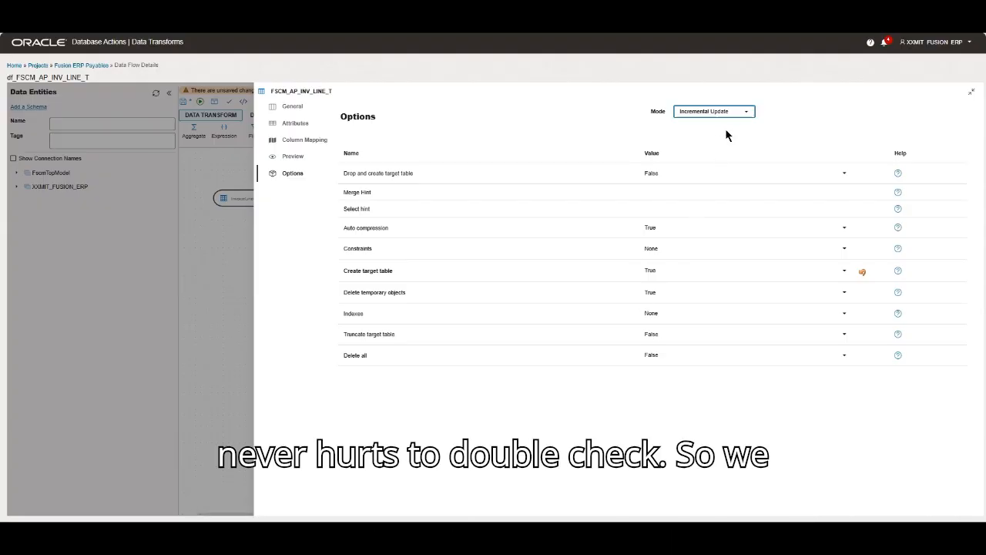
click(971, 91)
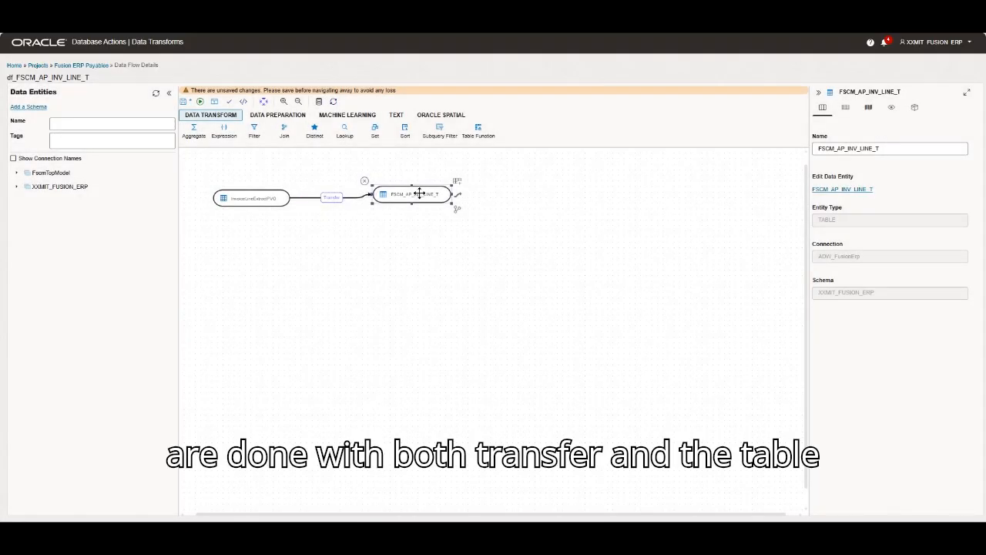
Step: Save the df_FSCM_AP_INV_LINE_T data flow and start it as a job
click(185, 102)
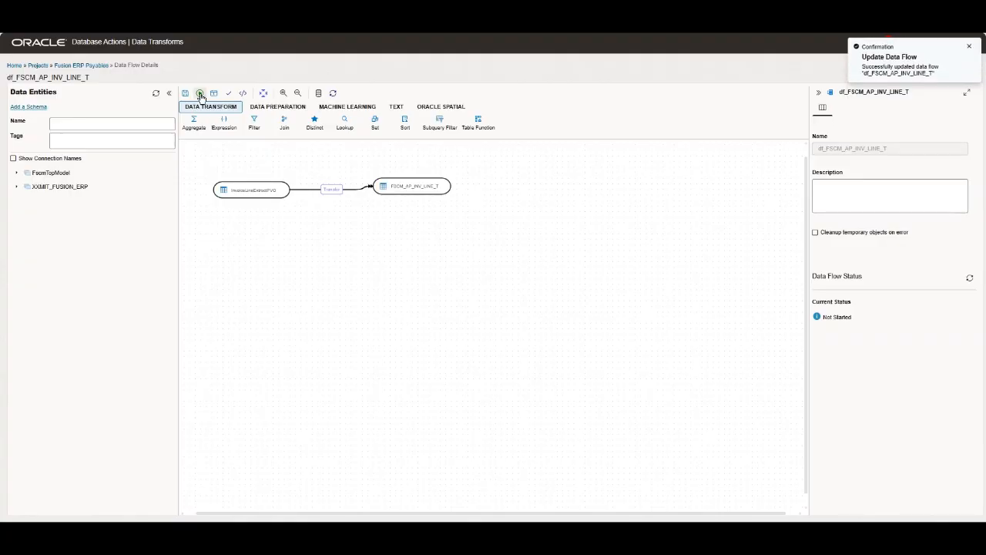
click(200, 93)
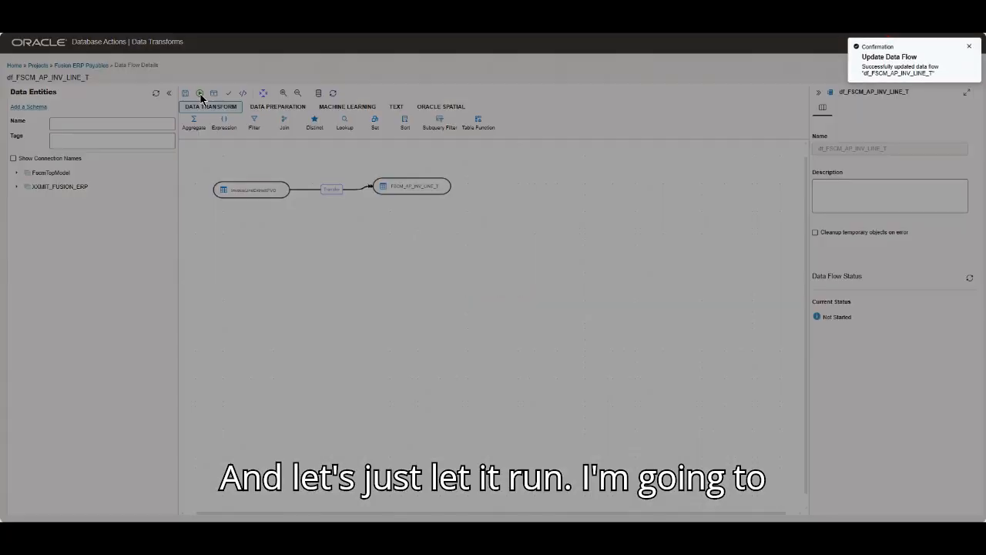
click(523, 299)
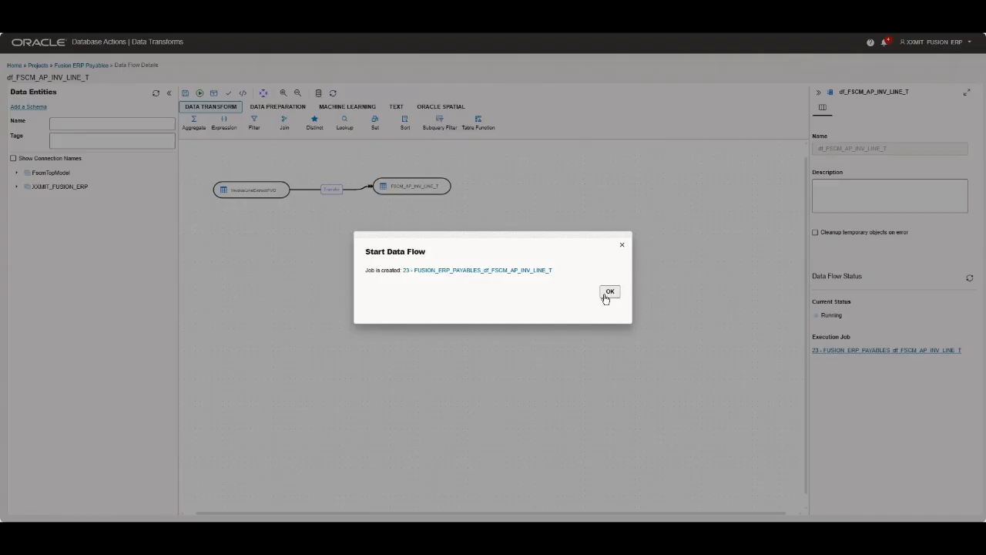
click(609, 293)
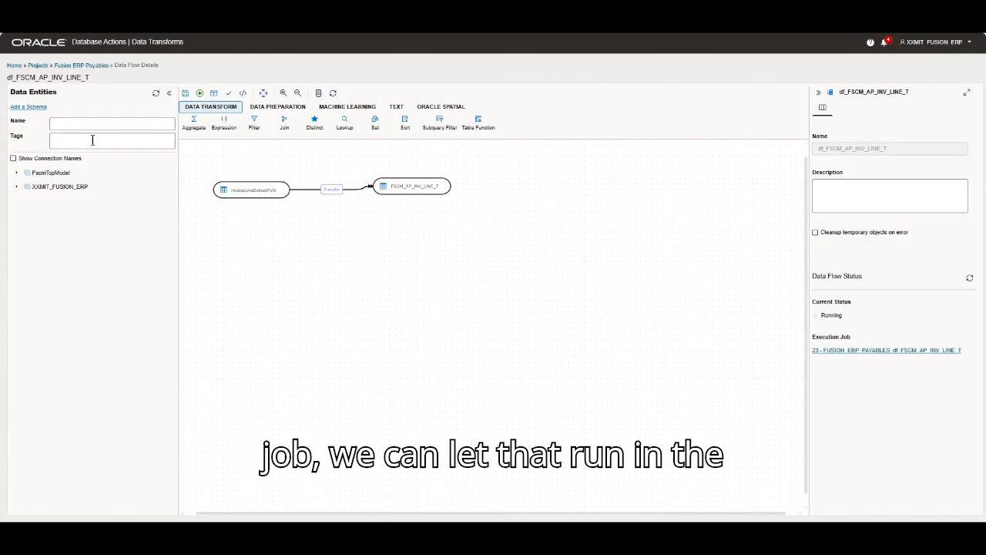
Step: Create a data flow named df_FSCM_AP_INV_DISTRIBUTION_T in the Fusion ERP Payables project
click(87, 66)
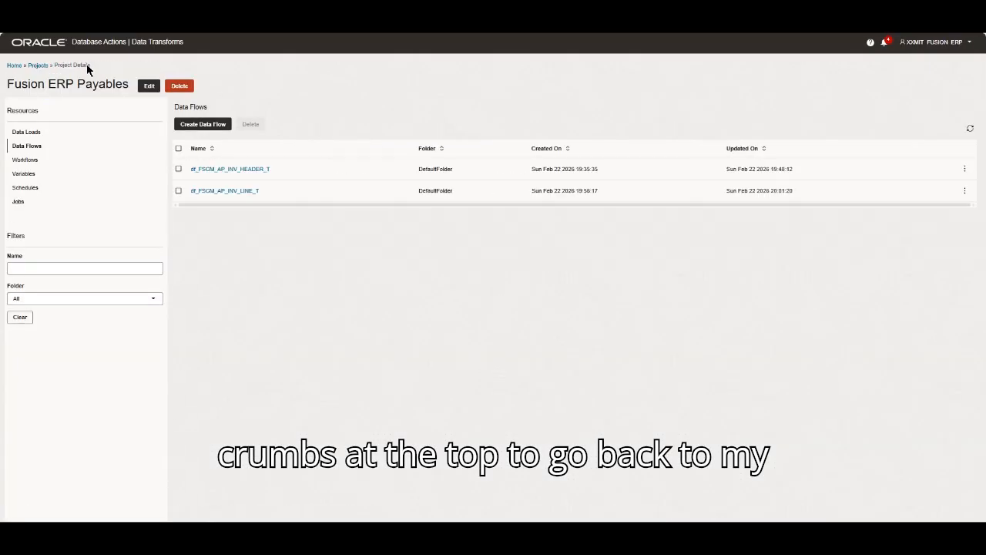
click(203, 127)
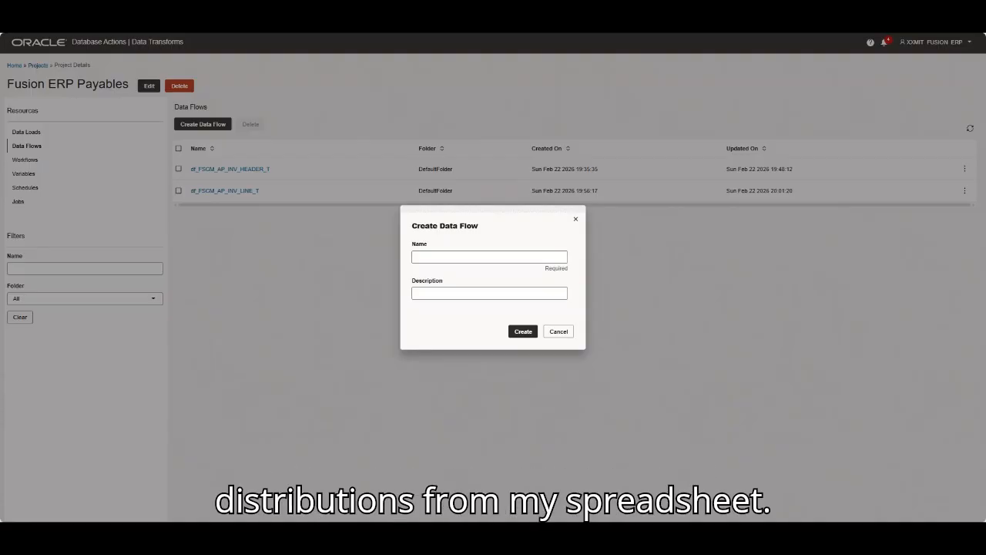
click(442, 262)
text(df_FSCM_AP_INV_DISTRIBUTION_T)
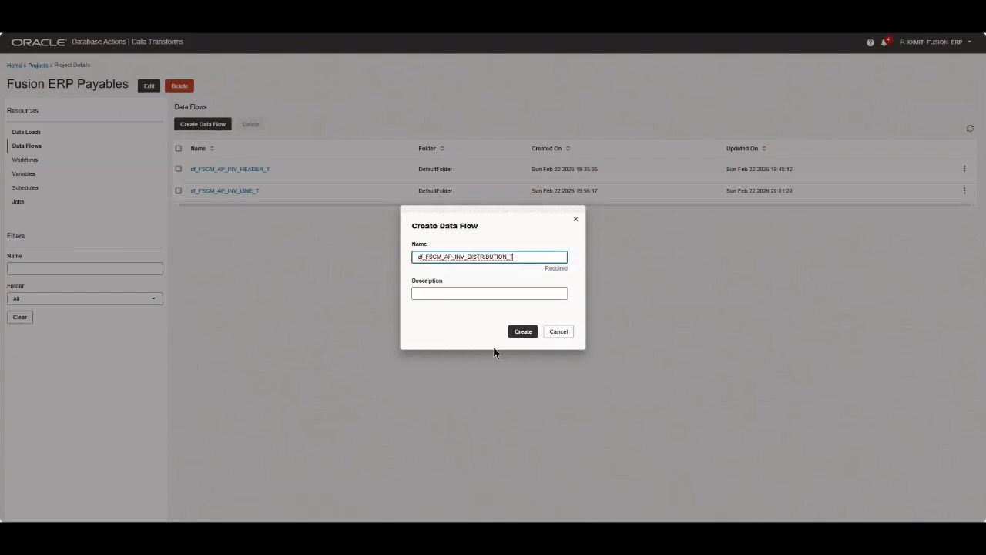
click(518, 331)
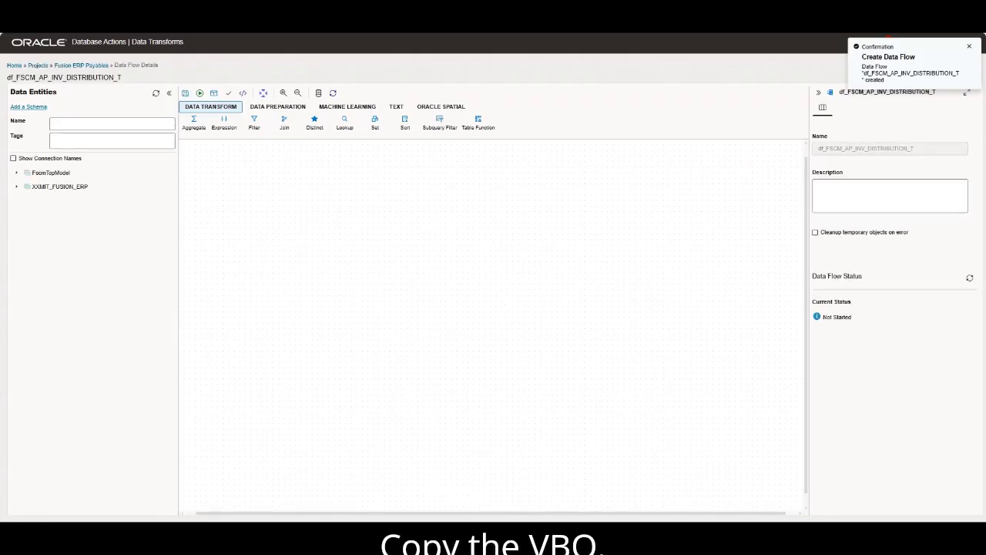
Step: Find the InvoiceDistributionExtractPVO entity under FscmTopModel and place it on the data flow canvas as the source
click(96, 124)
click(116, 160)
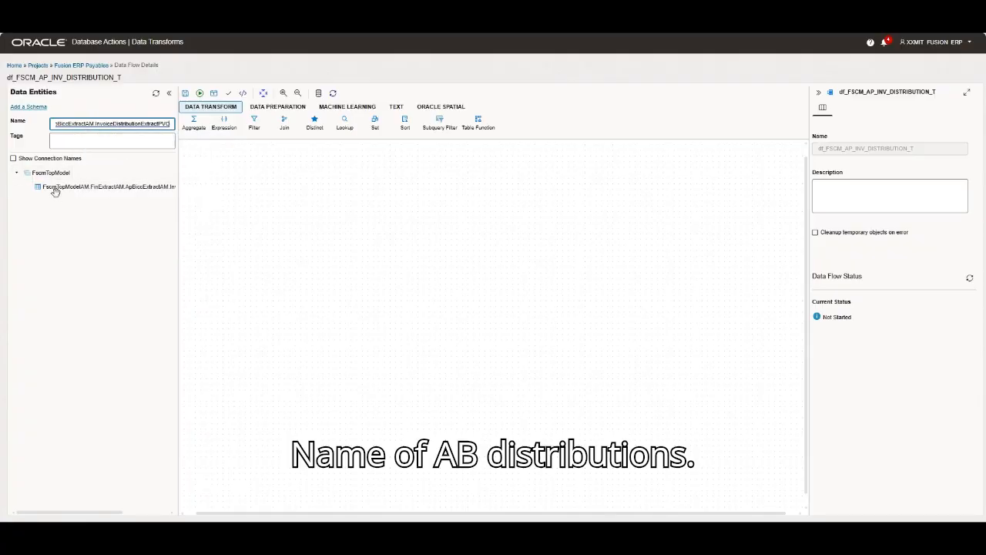
drag(48, 187, 224, 200)
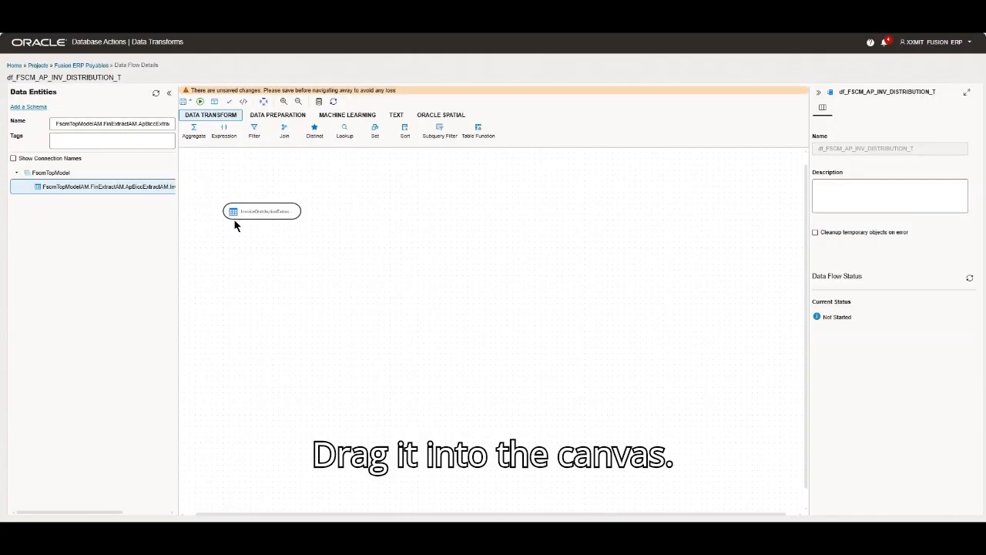
Step: Add a target table entity named FSCM_AP_INV_DISTRIBUTION_T from the InvoiceDistributionExtractPVO source and save it
click(282, 212)
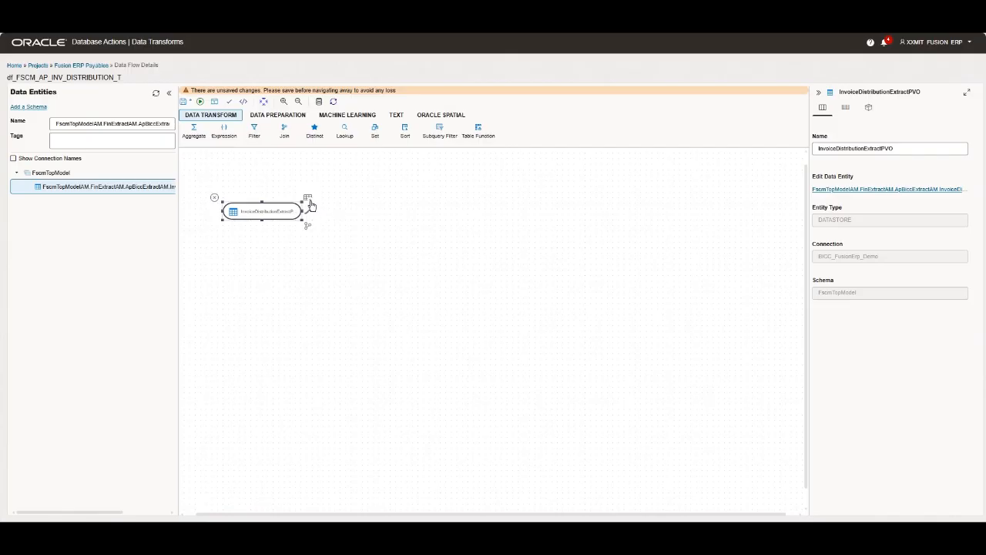
click(310, 201)
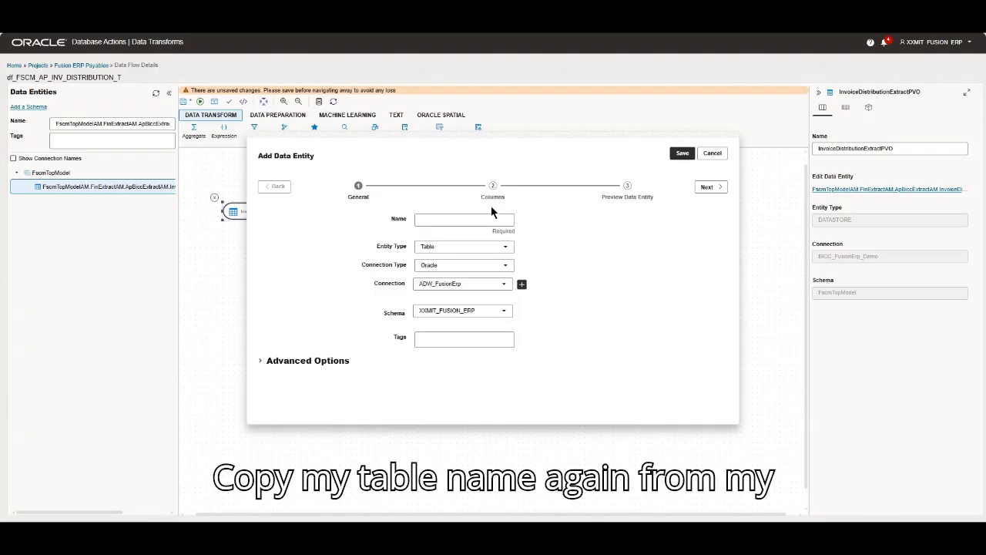
click(466, 221)
text(FSCM_AP_INV_DISTRIBUTION_T)
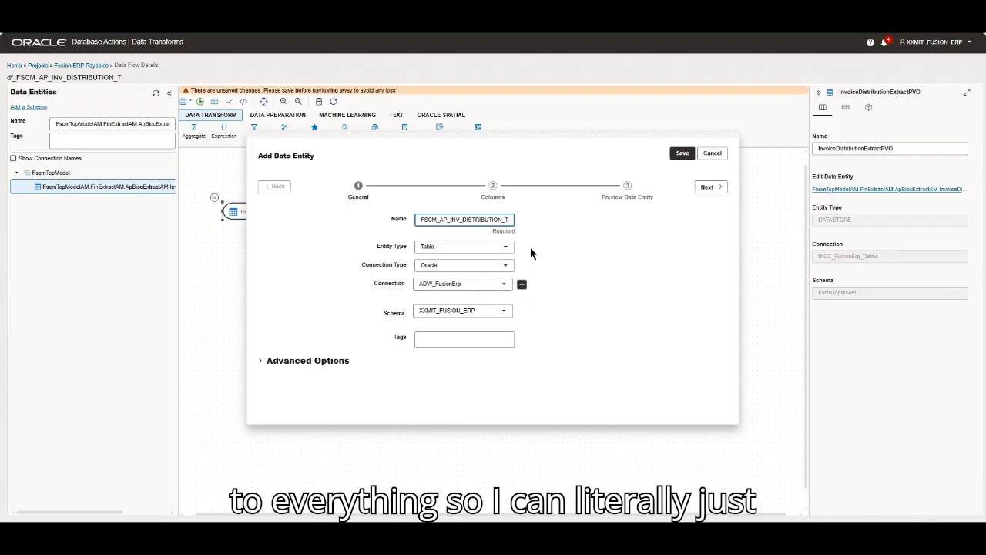
click(683, 155)
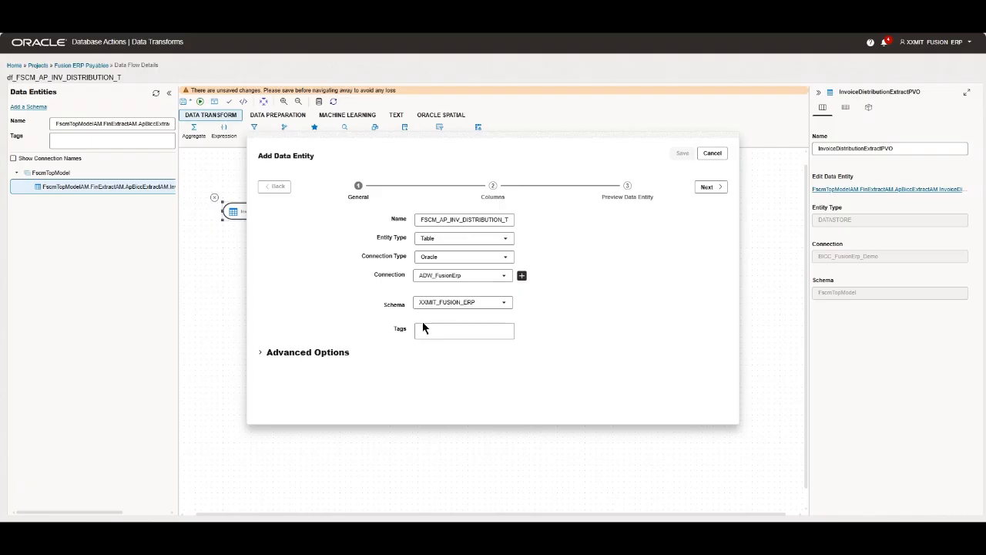
Step: Move the FSCM_AP_INV_DISTRIBUTION_T table farther from the source entity and save the data flow
click(361, 213)
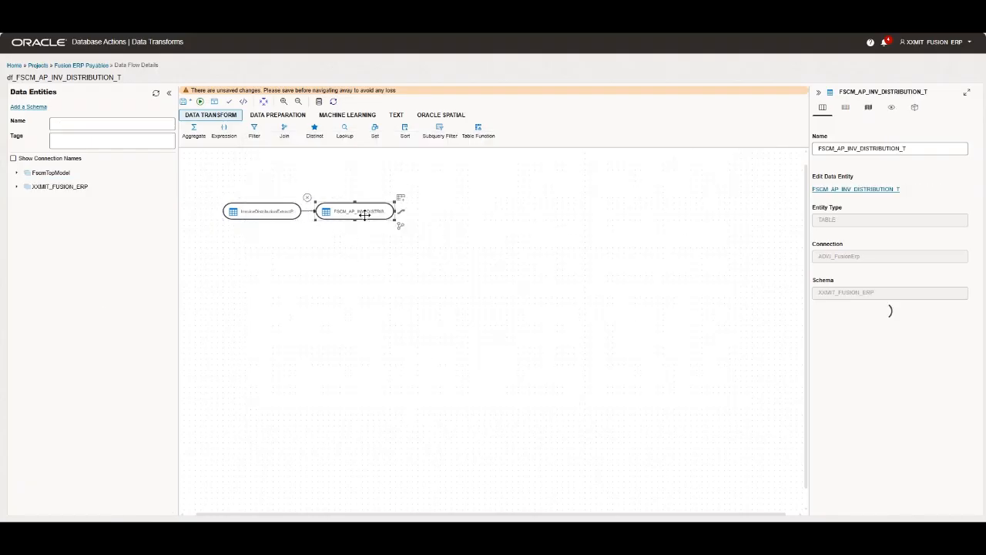
drag(362, 214, 454, 219)
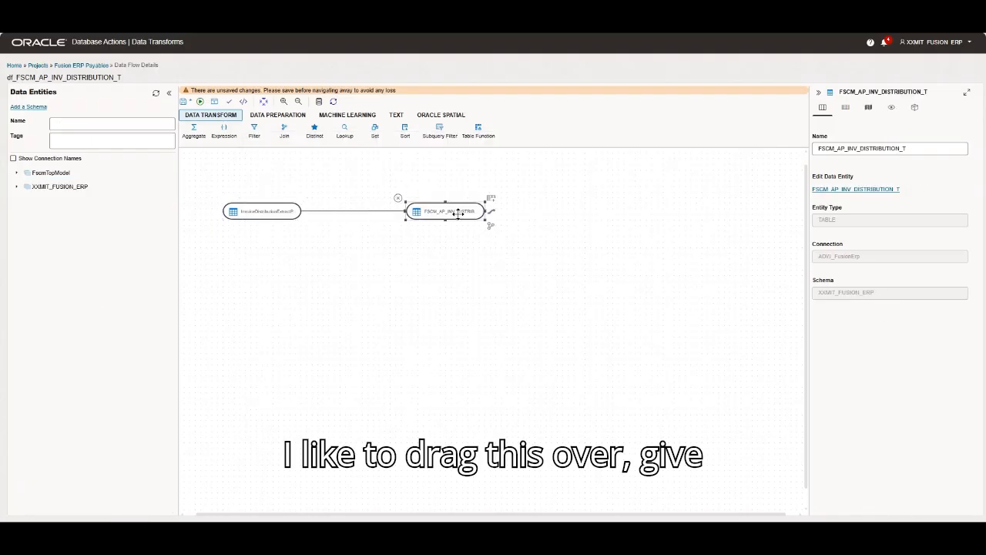
click(183, 103)
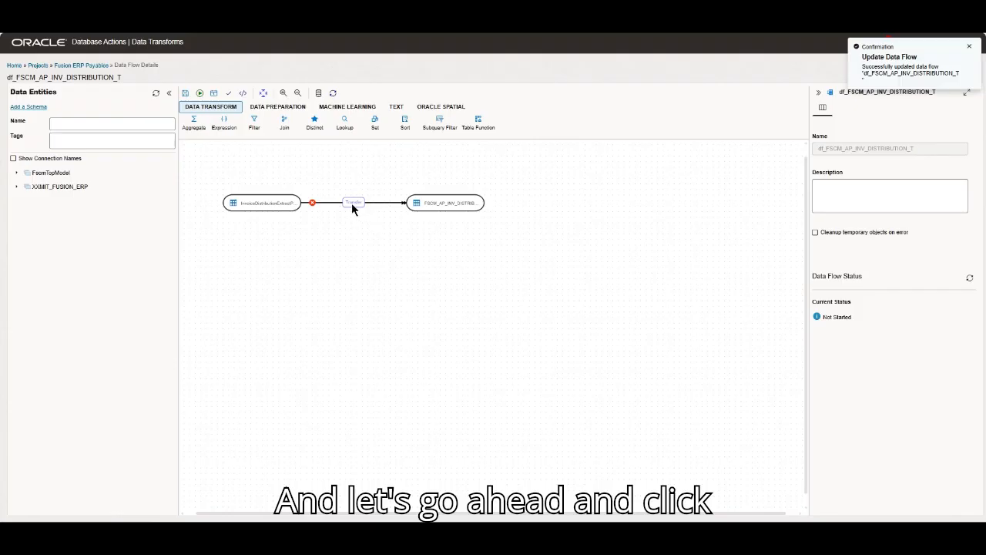
Step: Set the distribution transfer's Use oracle staging table, Cleanup copy data logs and Load last extract only options to True, and Compression to gzip
click(352, 203)
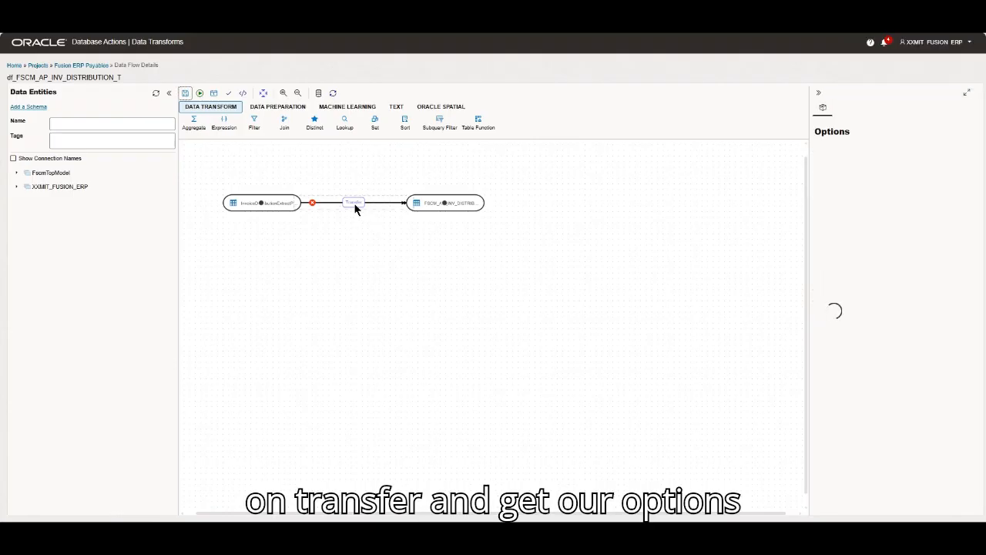
click(967, 92)
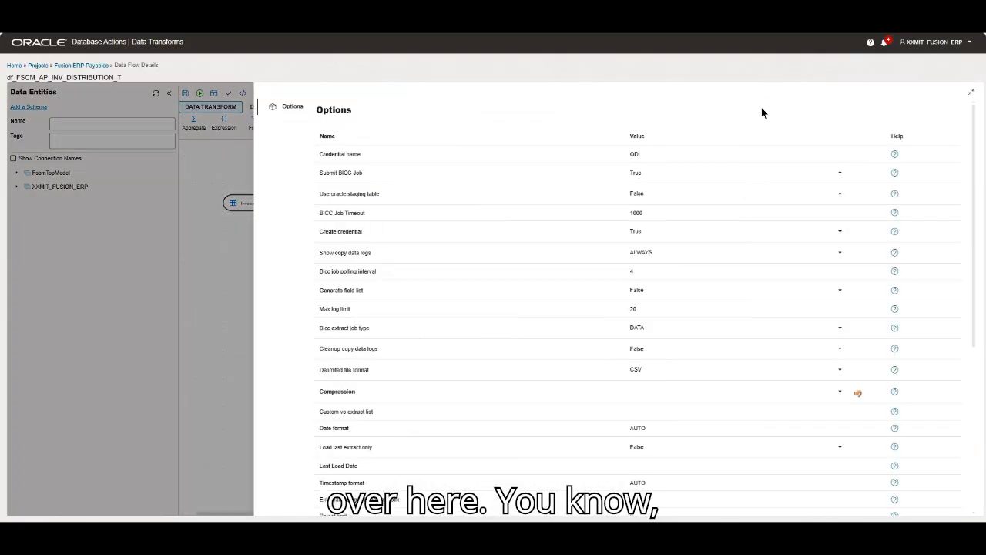
click(971, 93)
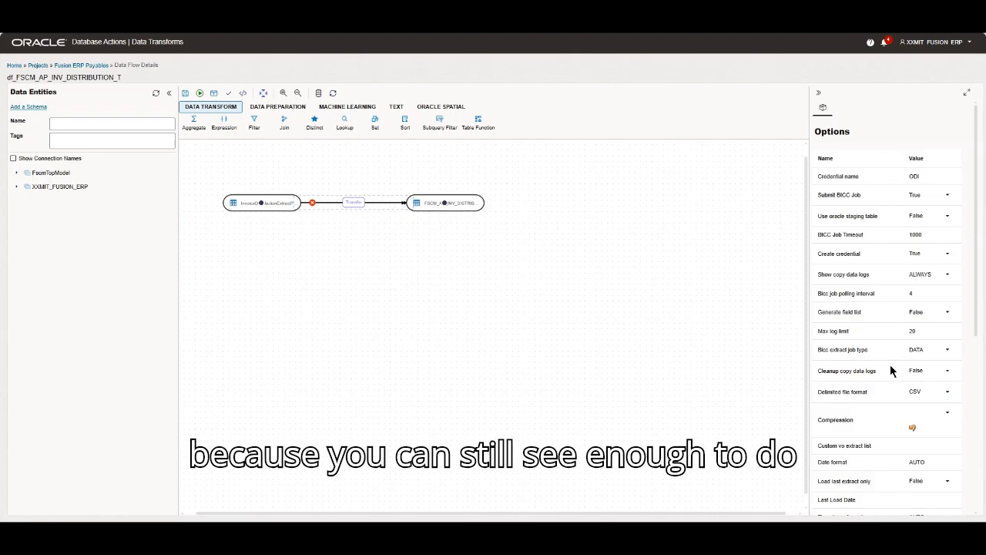
click(917, 218)
click(921, 237)
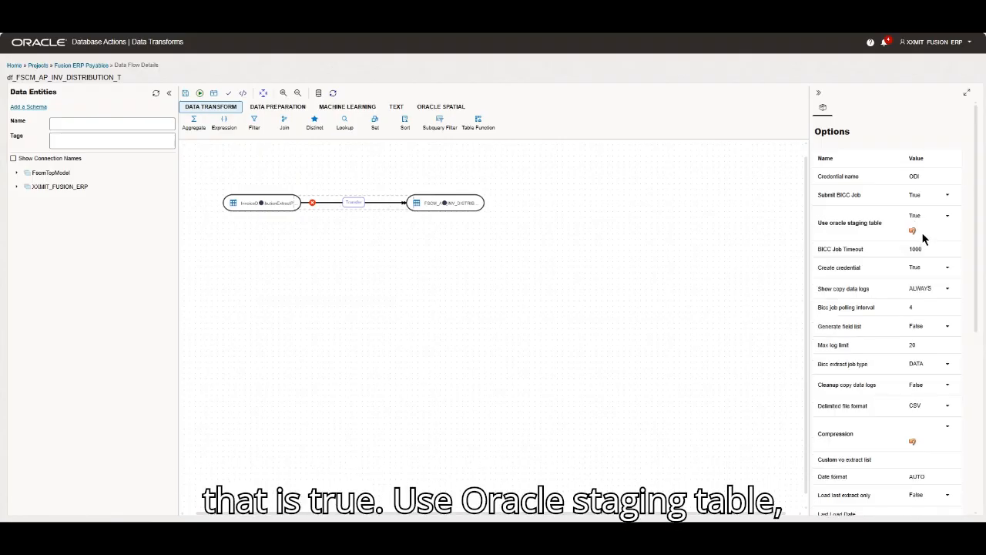
click(918, 386)
click(922, 405)
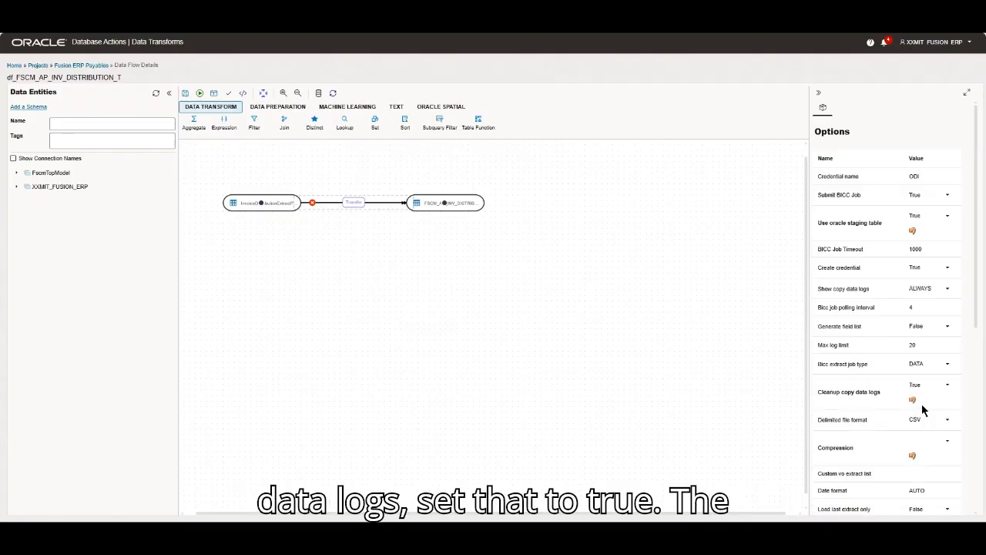
click(947, 441)
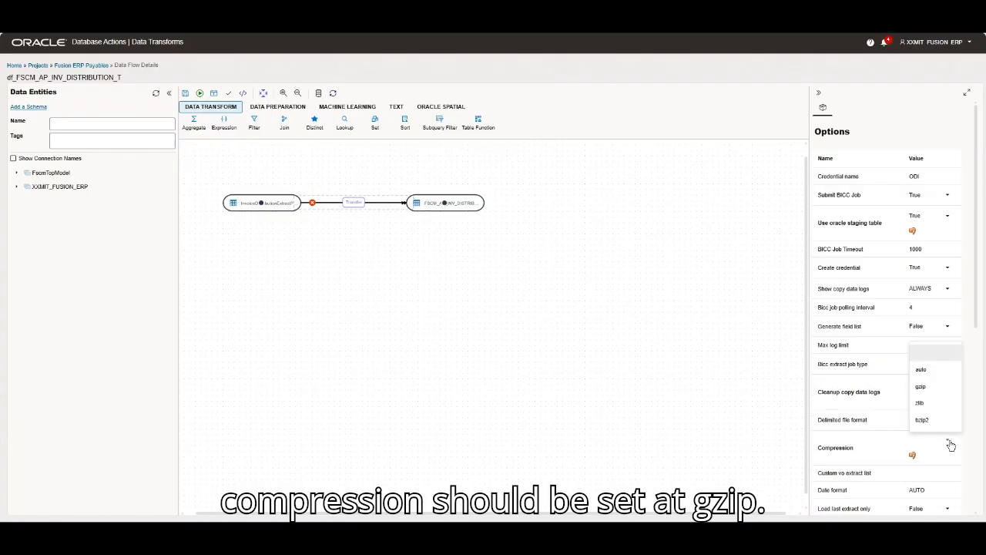
click(922, 388)
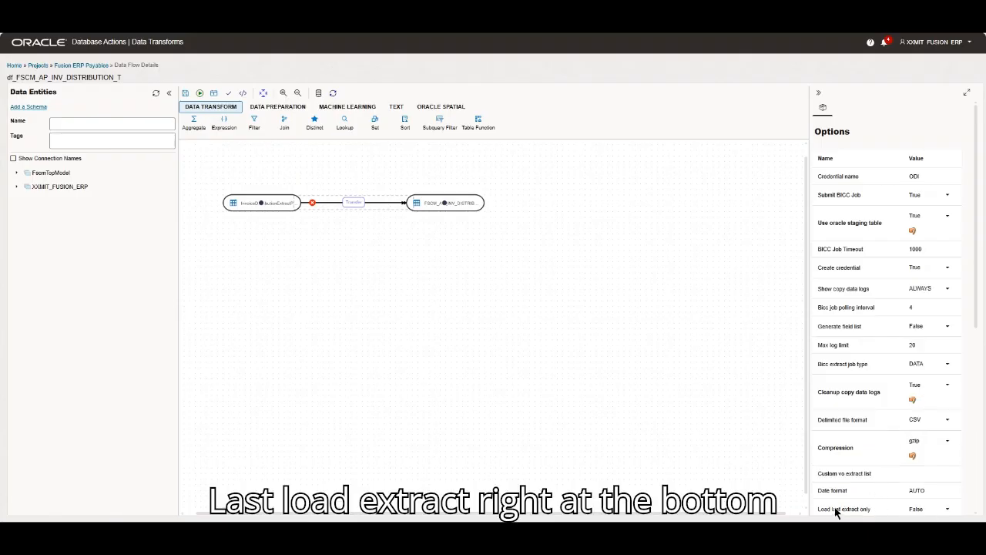
click(916, 510)
click(922, 471)
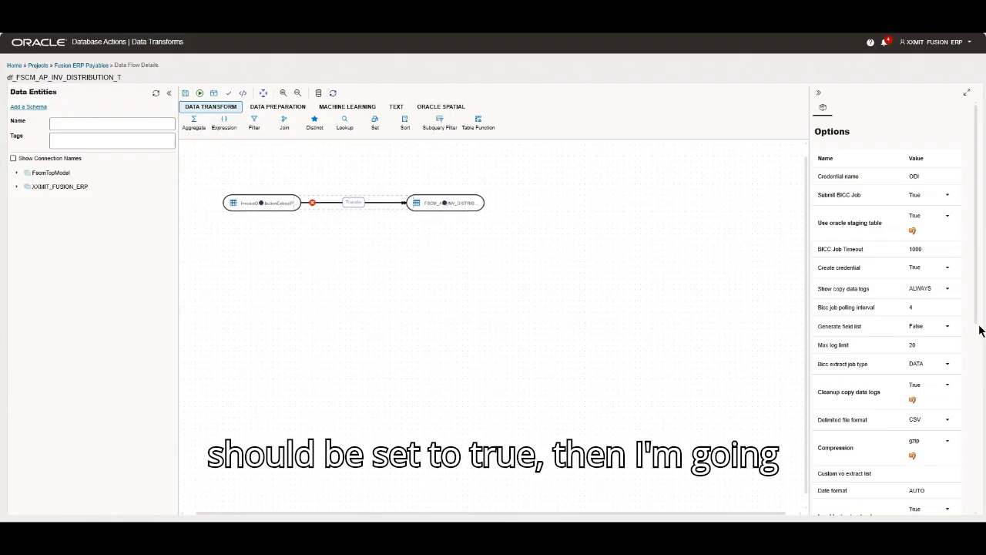
Step: Set the distribution transfer's Save last load timestamp option to True and save the data flow
scroll(980, 322, down, 5)
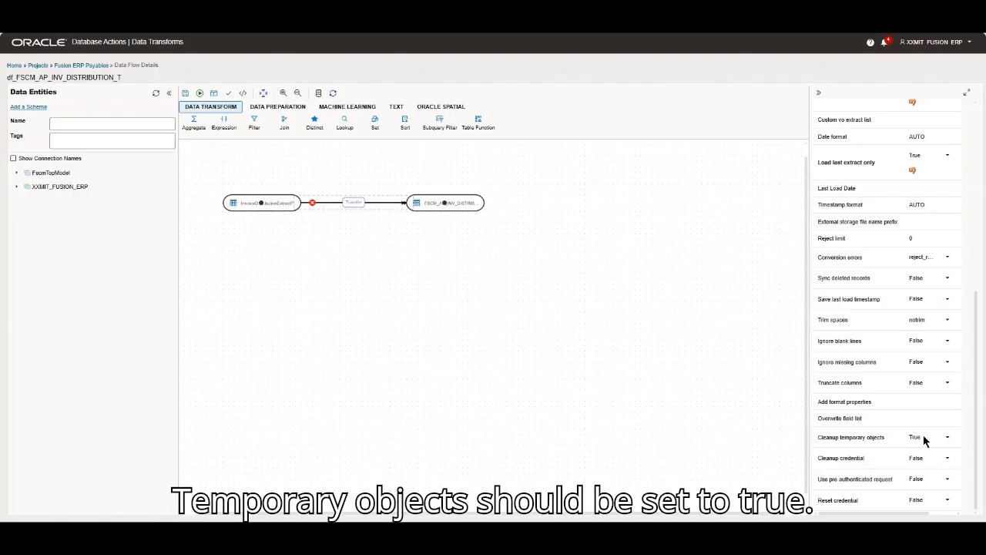
click(918, 304)
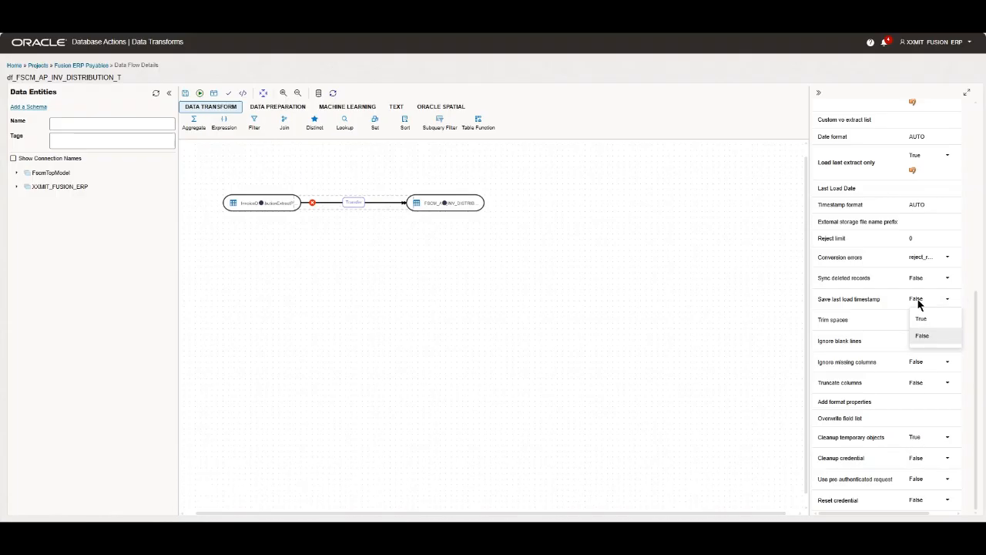
click(921, 318)
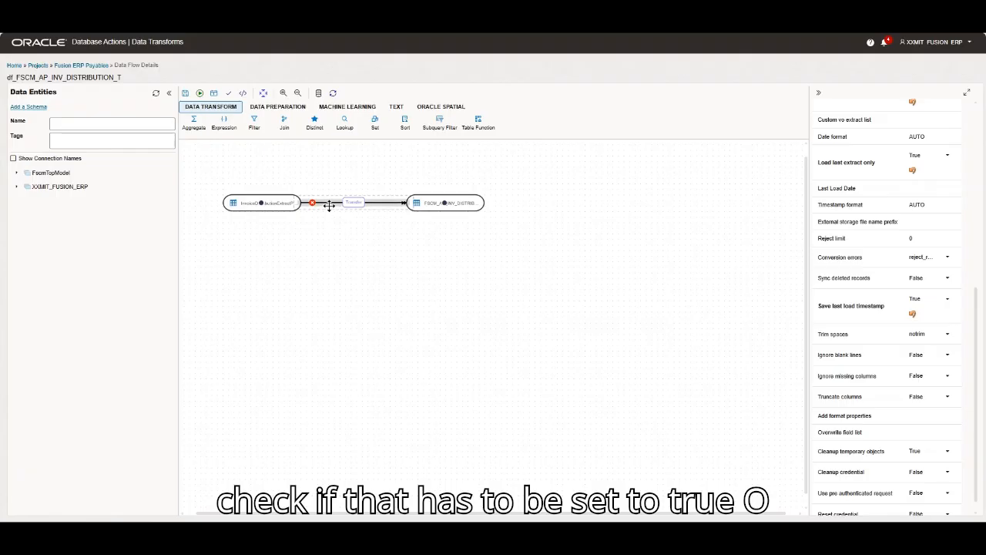
click(184, 93)
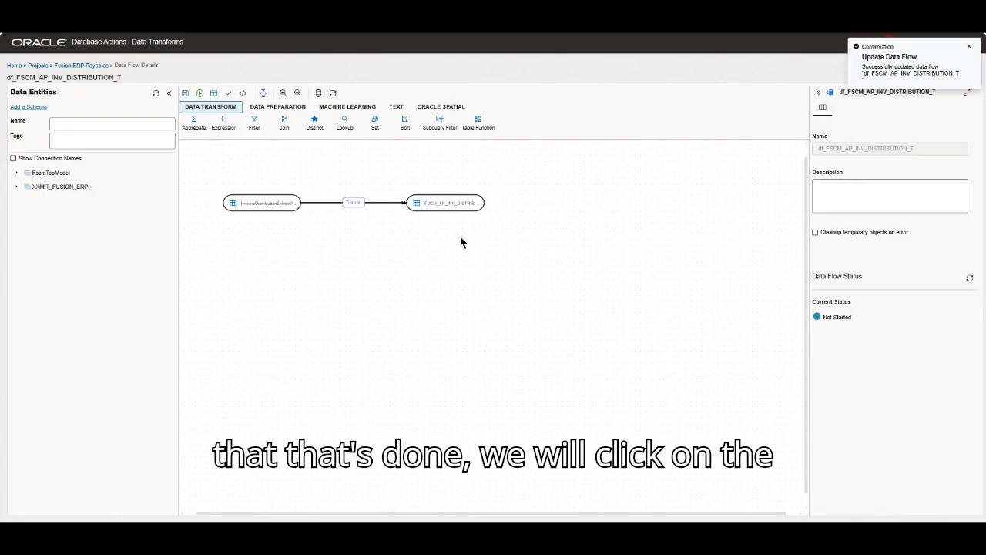
Step: Mark ApInvoiceDistributionsInvoiceDistributionId as the key attribute of the FSCM_AP_INV_DISTRIBUTION_T target table
click(442, 204)
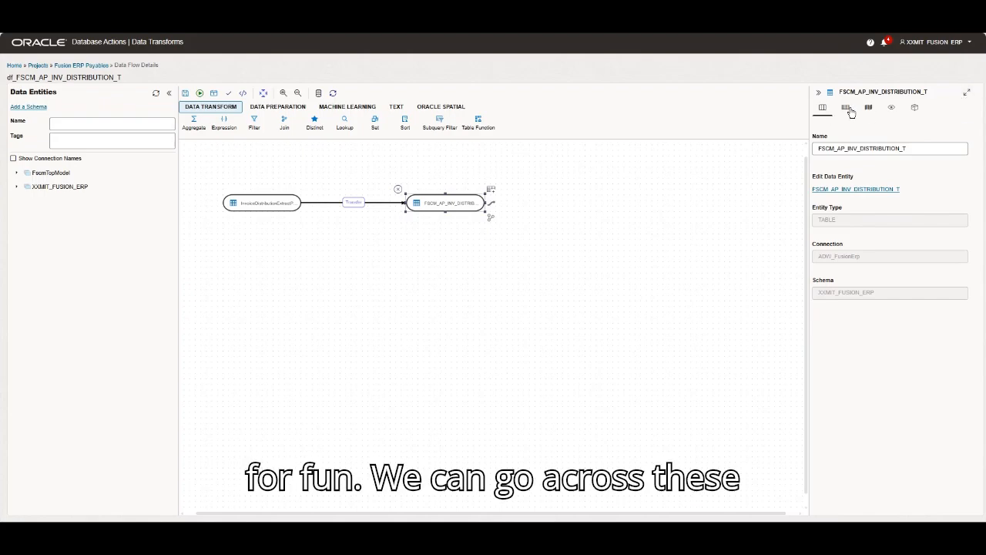
click(845, 108)
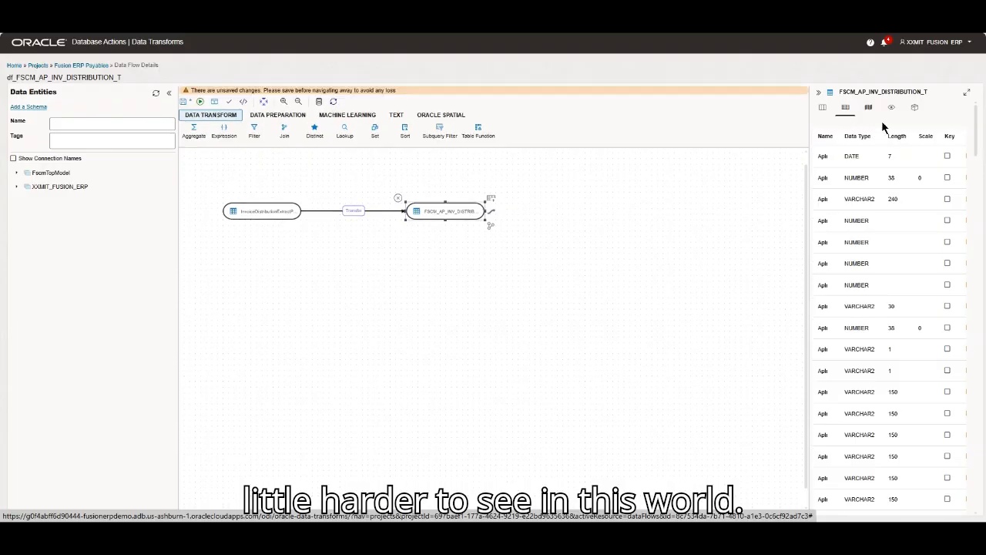
click(968, 94)
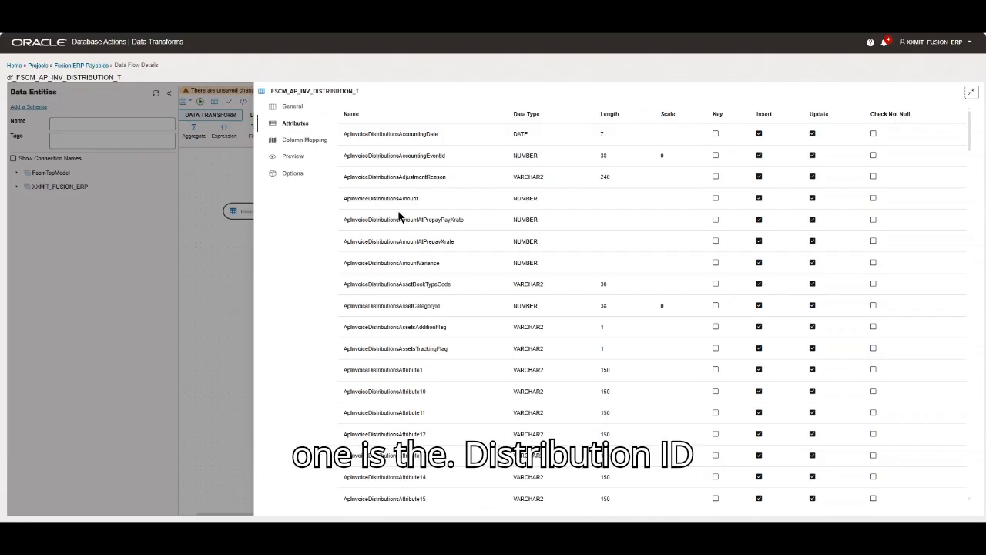
scroll(398, 216, down, 15)
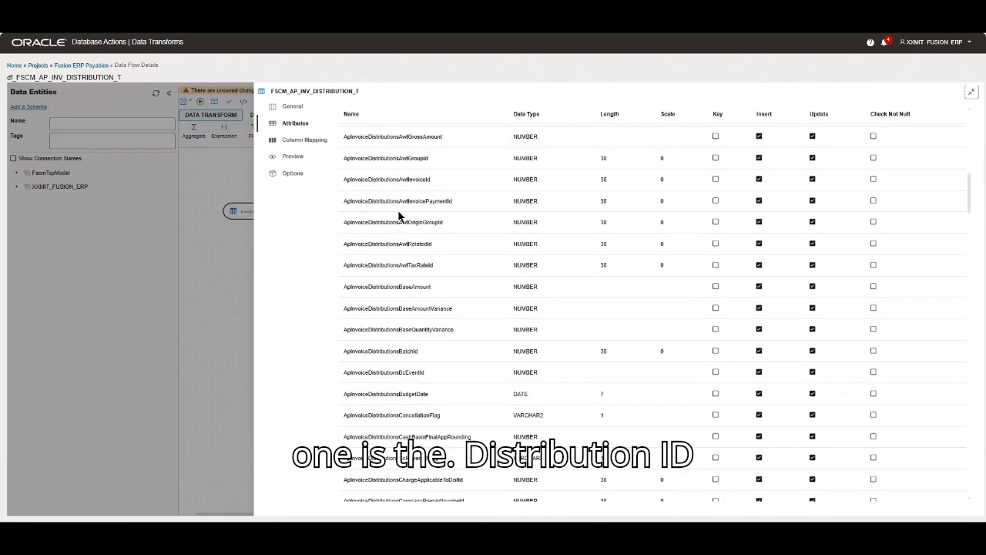
scroll(398, 215, down, 5)
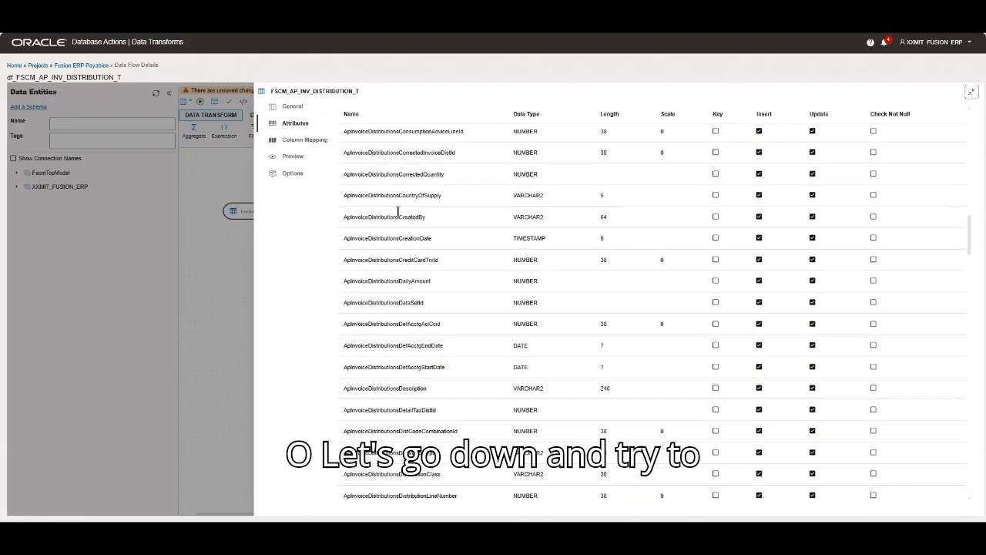
scroll(420, 221, down, 3)
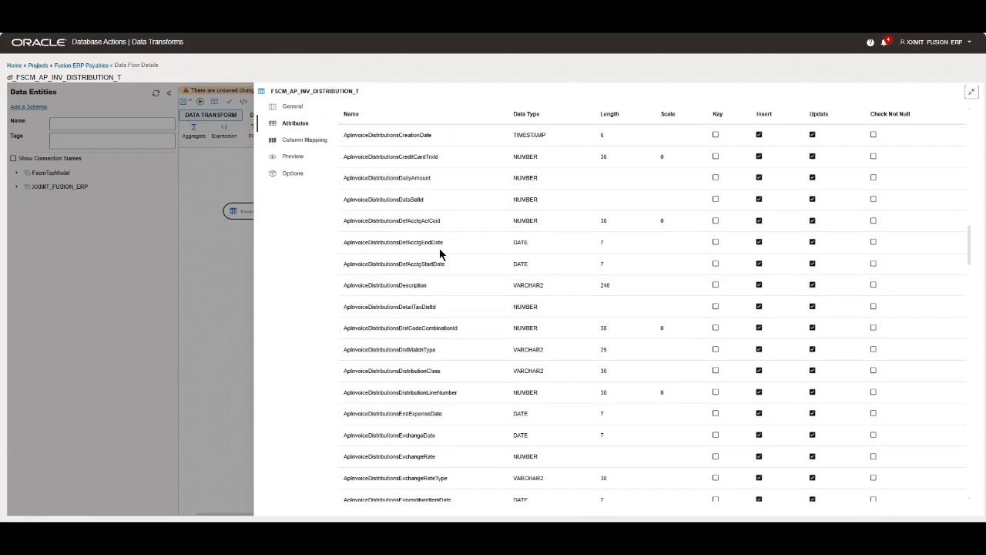
scroll(455, 363, down, 2)
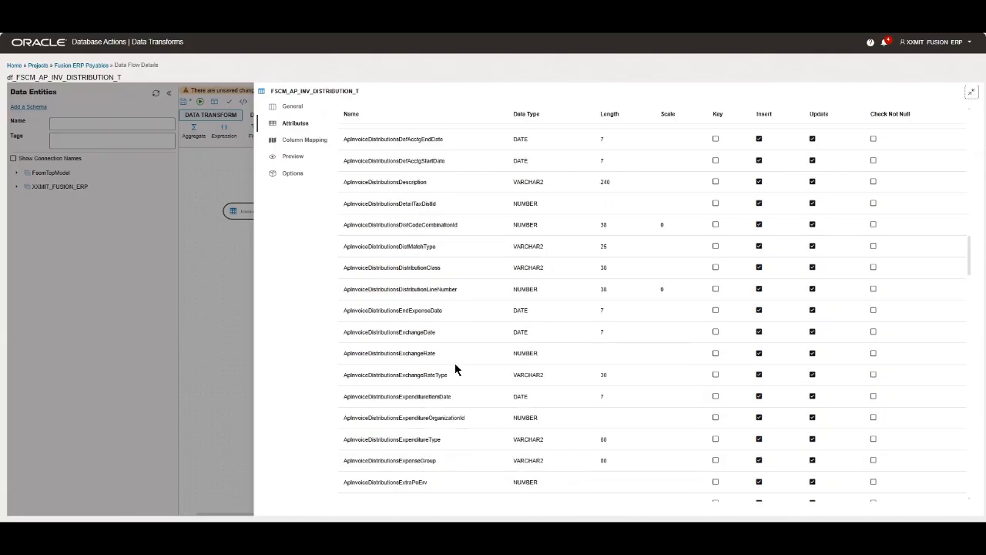
scroll(473, 297, down, 4)
scroll(452, 299, down, 5)
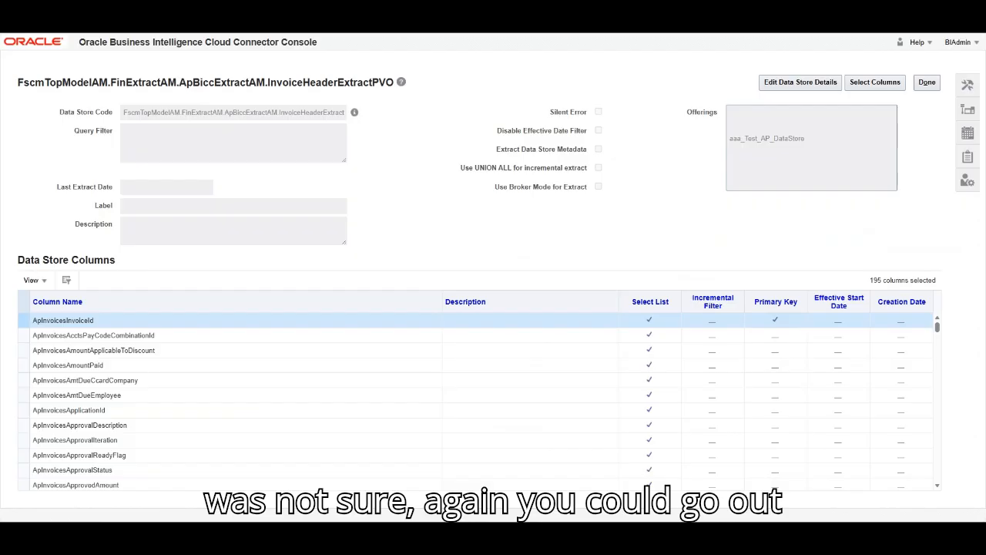
Step: In the Business Intelligence Cloud Connector Console, open the InvoiceDistributionExtractPVO data store and sort its columns by Primary Key to check the key column
click(927, 81)
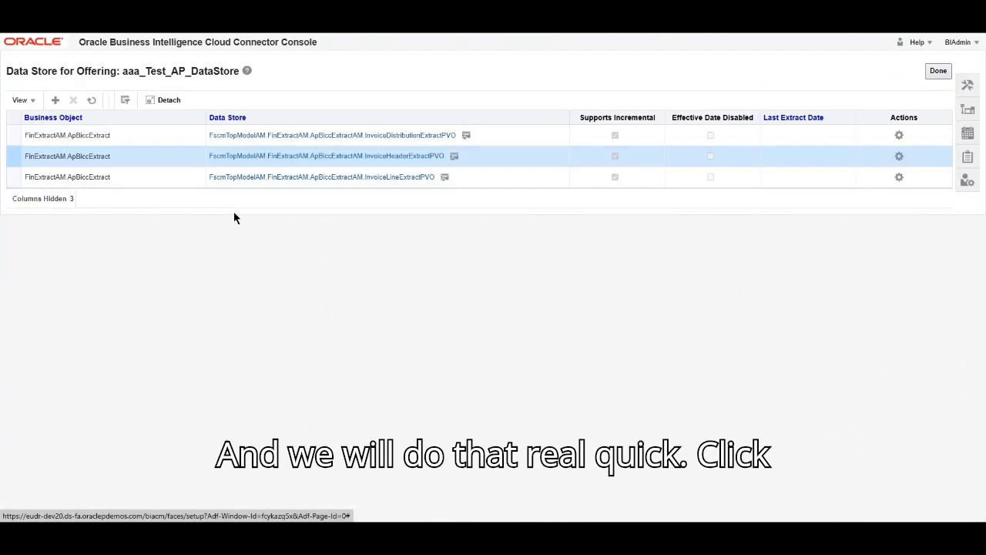
click(374, 136)
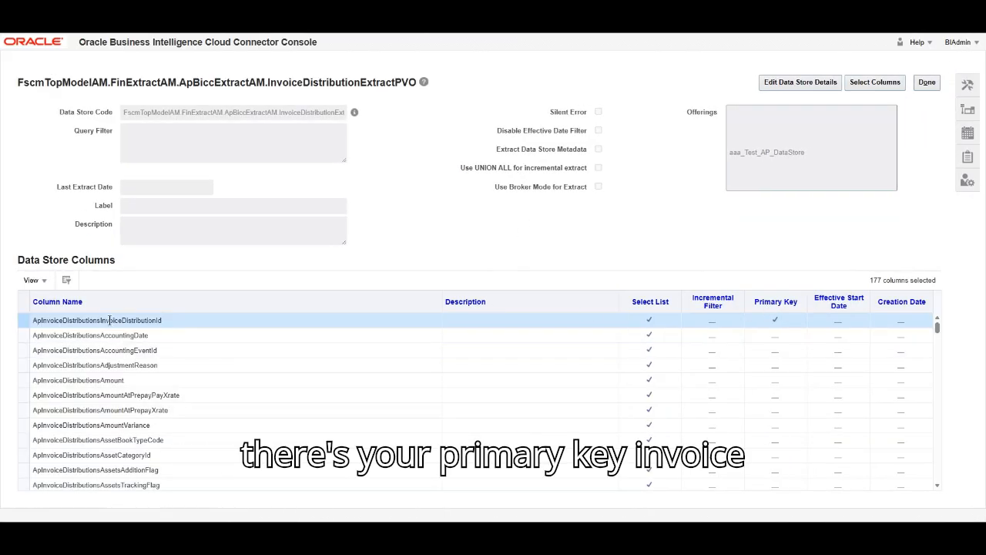
click(789, 308)
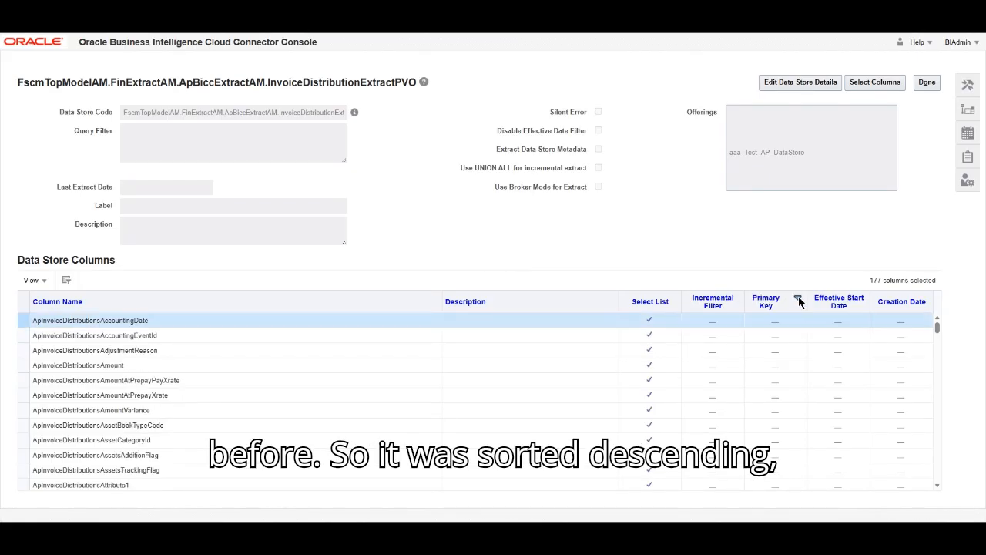
click(798, 299)
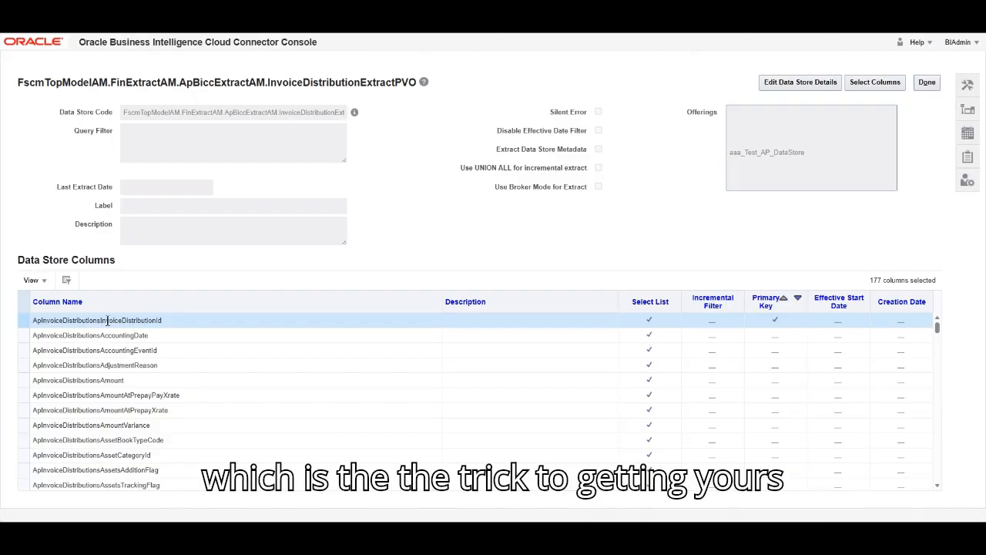
click(927, 83)
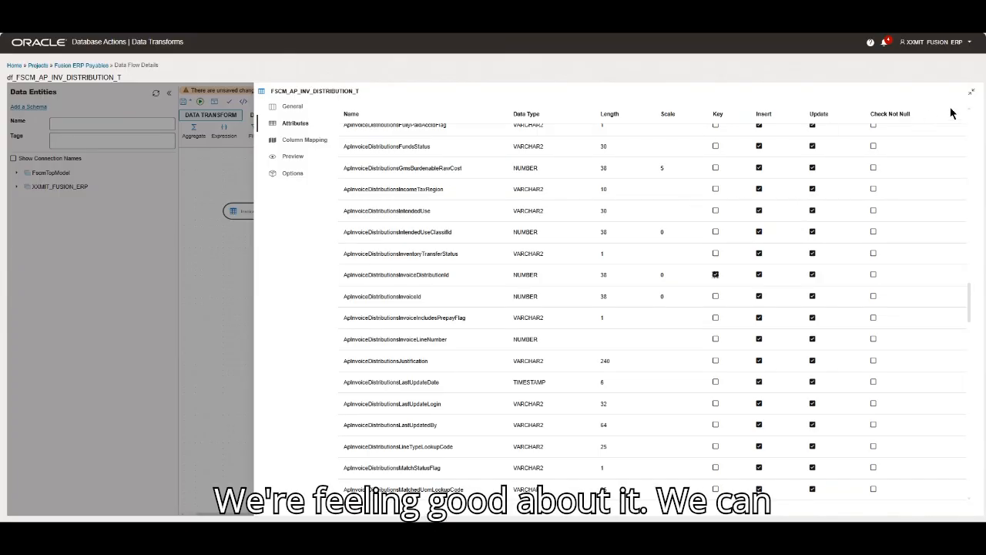
Step: Collapse the expanded target table properties, save the df_FSCM_AP_INV_DISTRIBUTION_T data flow and start its run
click(971, 91)
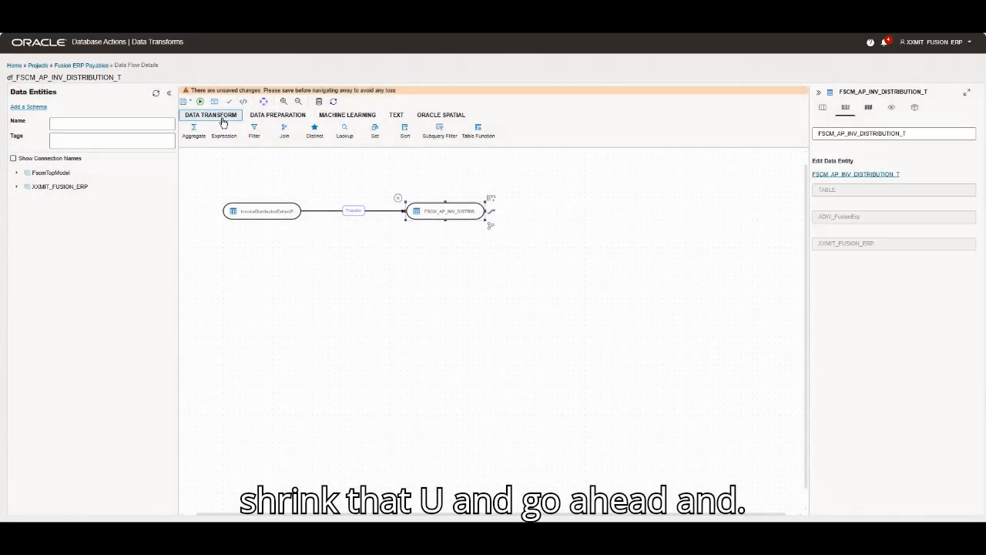
click(183, 104)
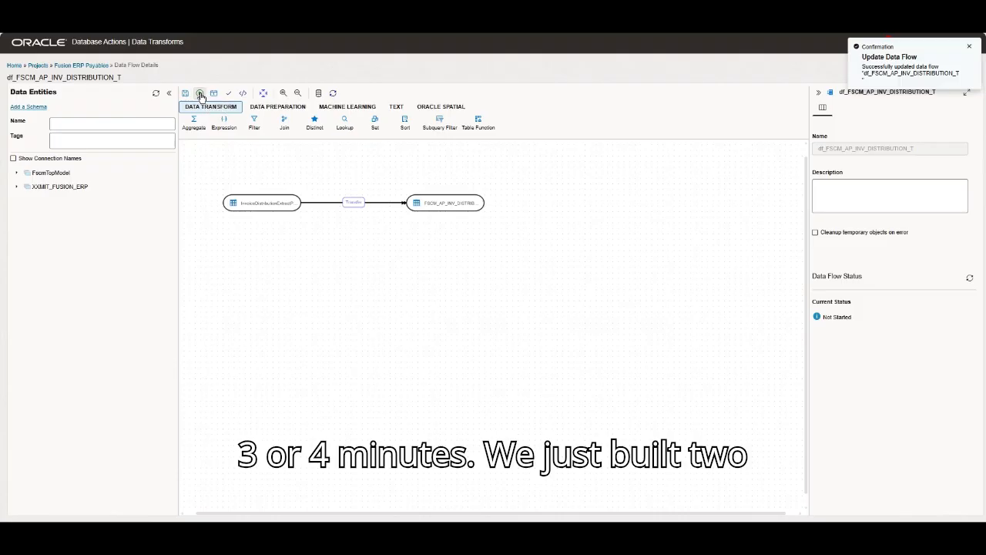
click(199, 94)
click(529, 298)
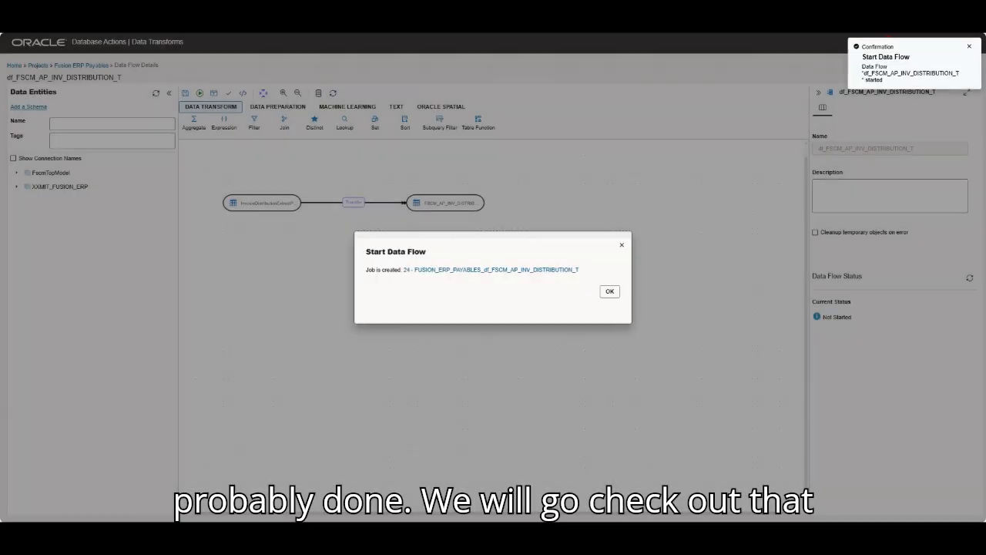
click(609, 290)
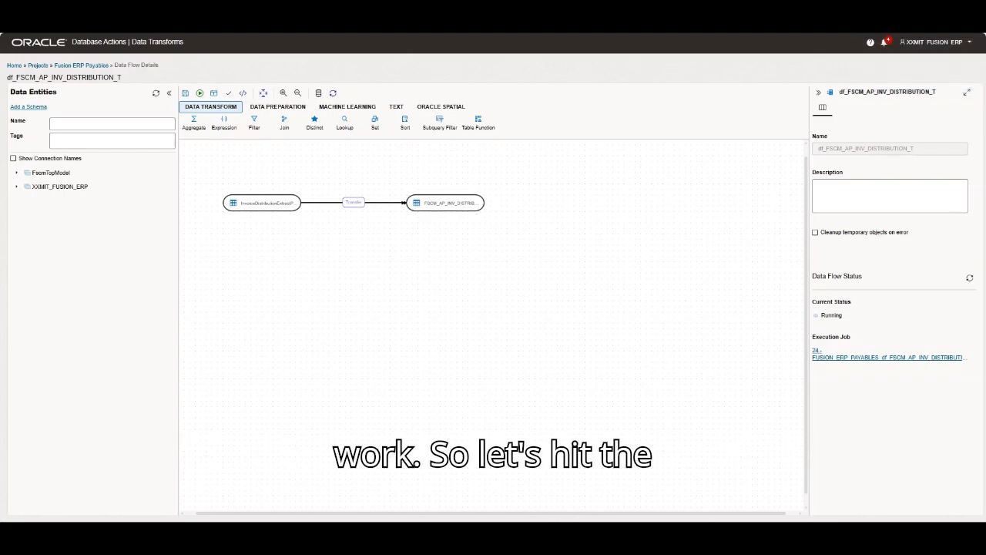
Step: Open the df_FSCM_AP_INV_LINE_T job in the Fusion ERP Payables project and review its record counts and execution steps
click(83, 65)
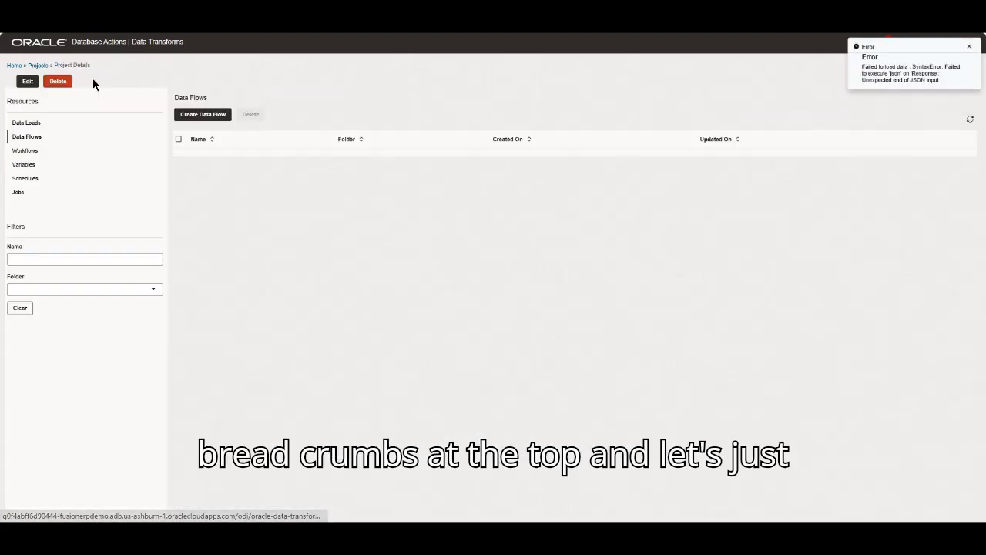
click(18, 193)
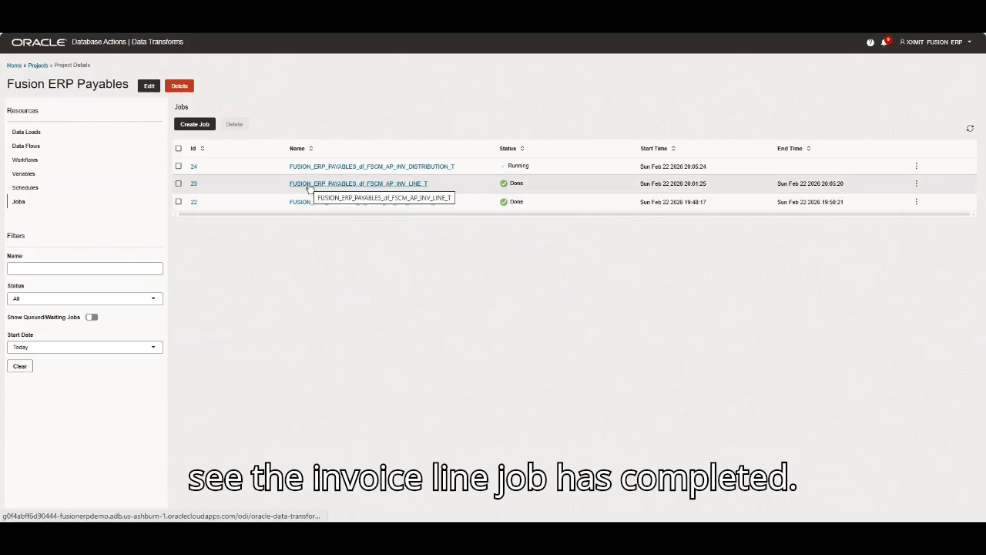
click(193, 185)
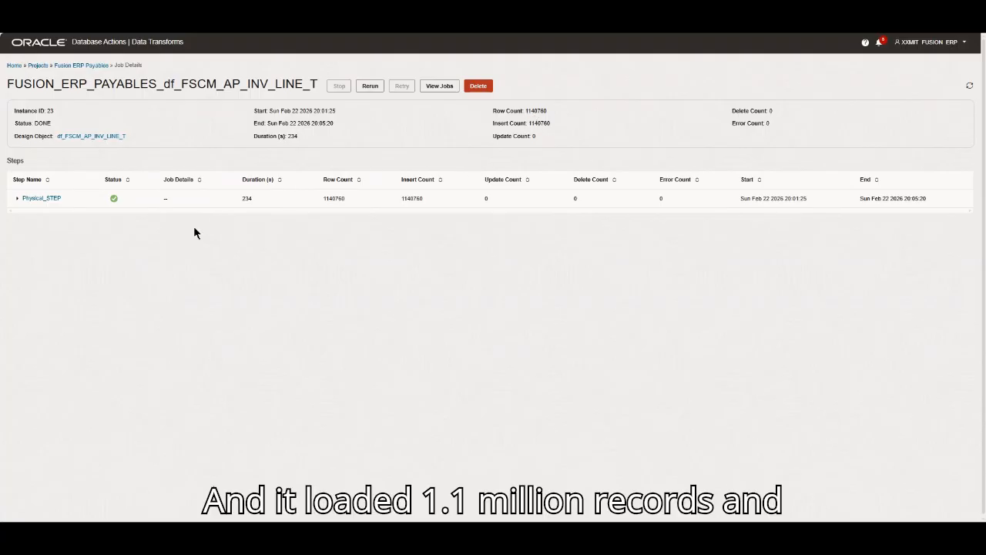
click(17, 199)
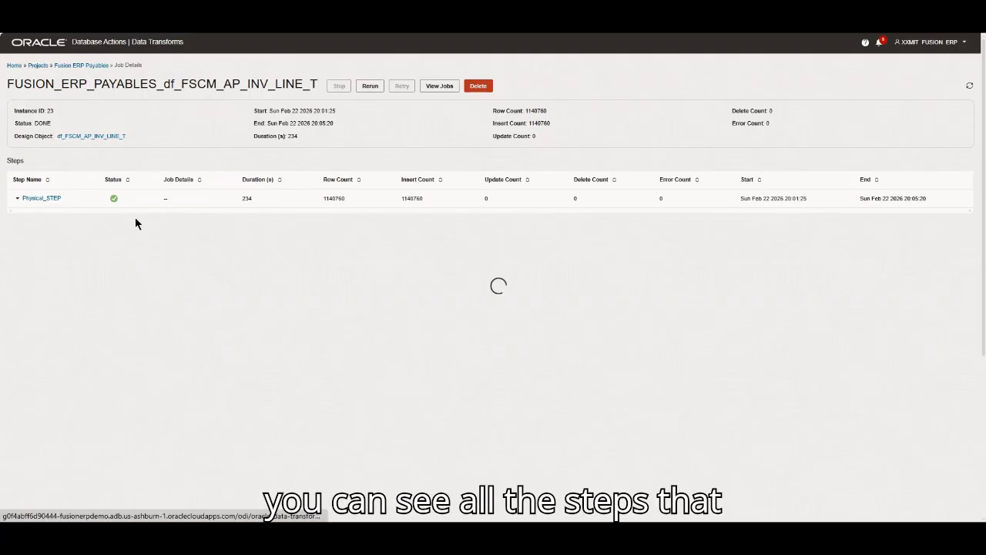
scroll(127, 242, down, 10)
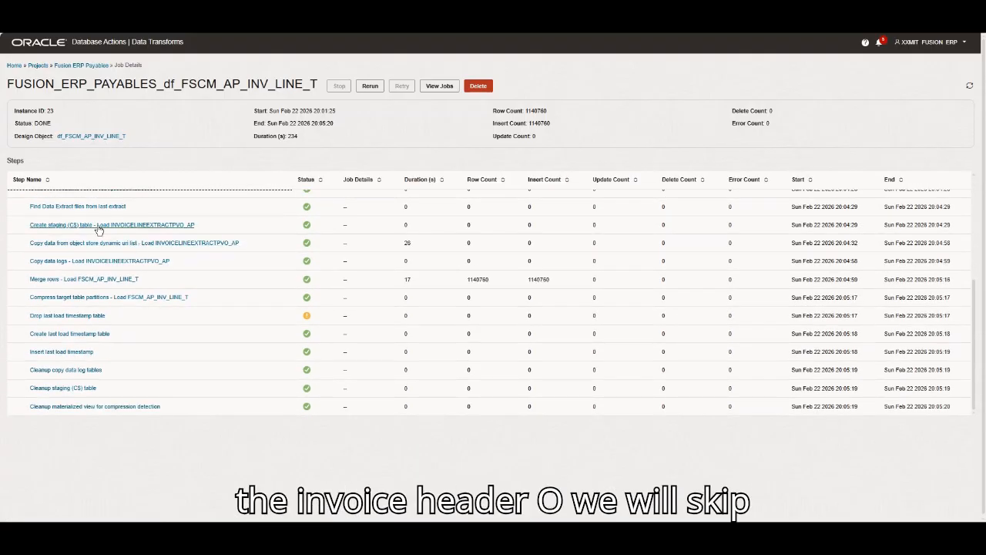
scroll(98, 229, up, 10)
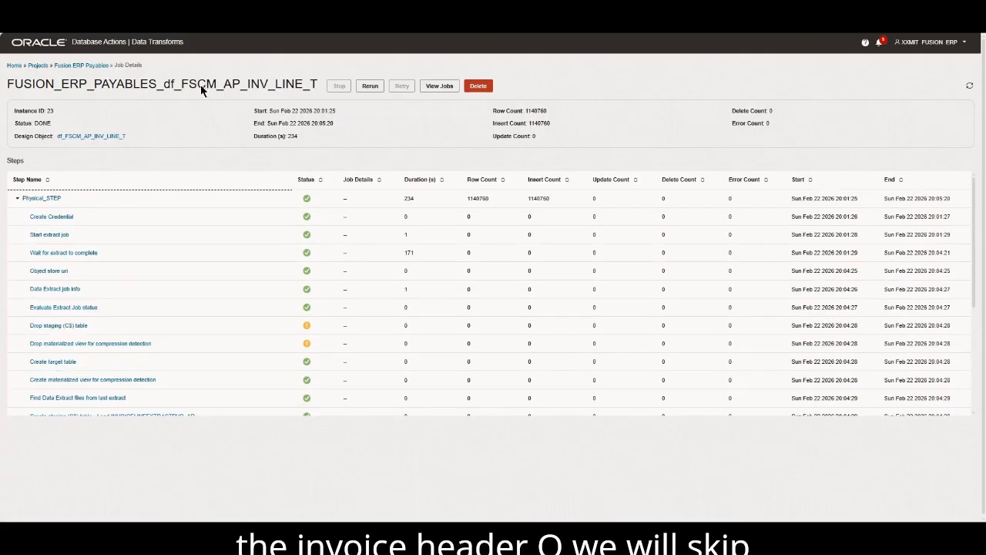
Step: Create a workflow named wf_AP_INVOICE_ALL_TABLES in the Fusion ERP Payables project
click(91, 65)
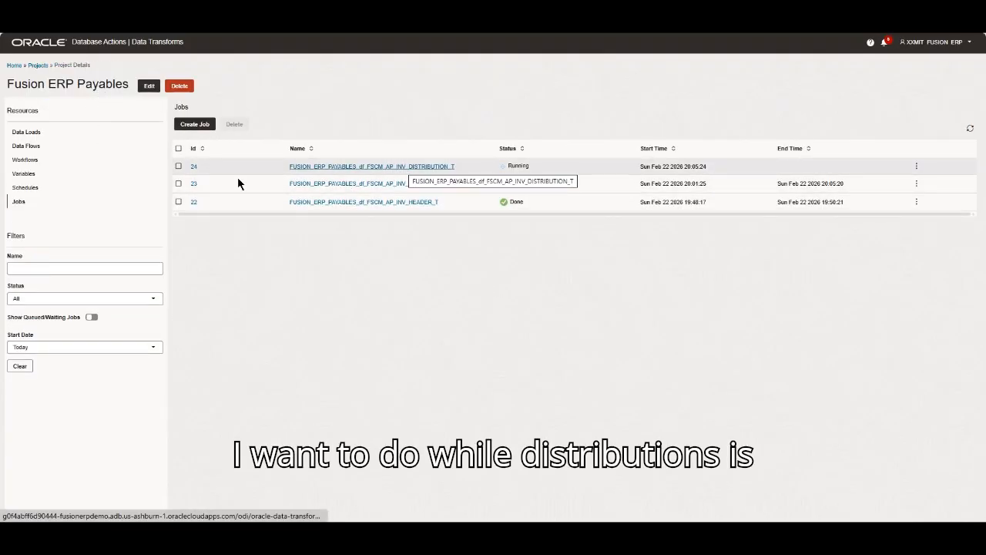
click(27, 163)
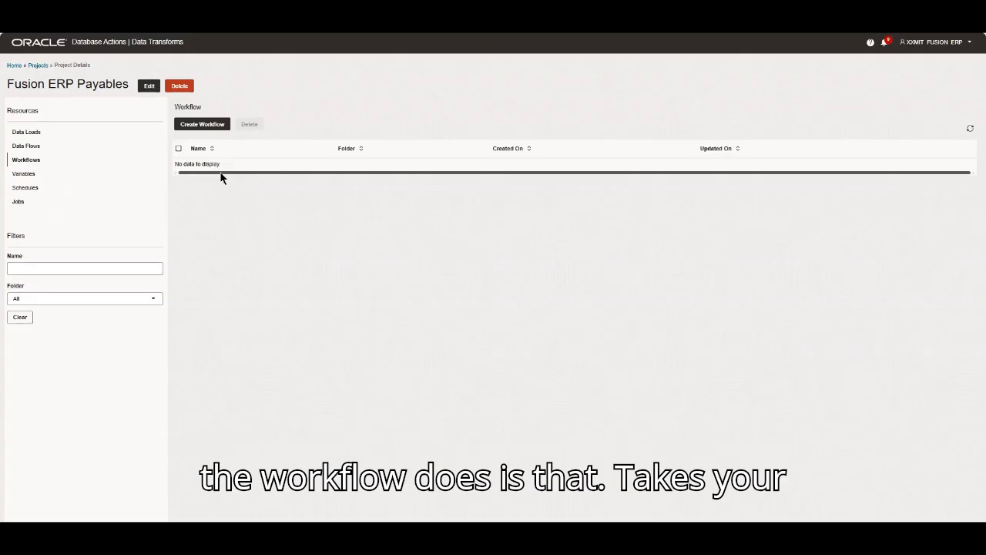
click(202, 126)
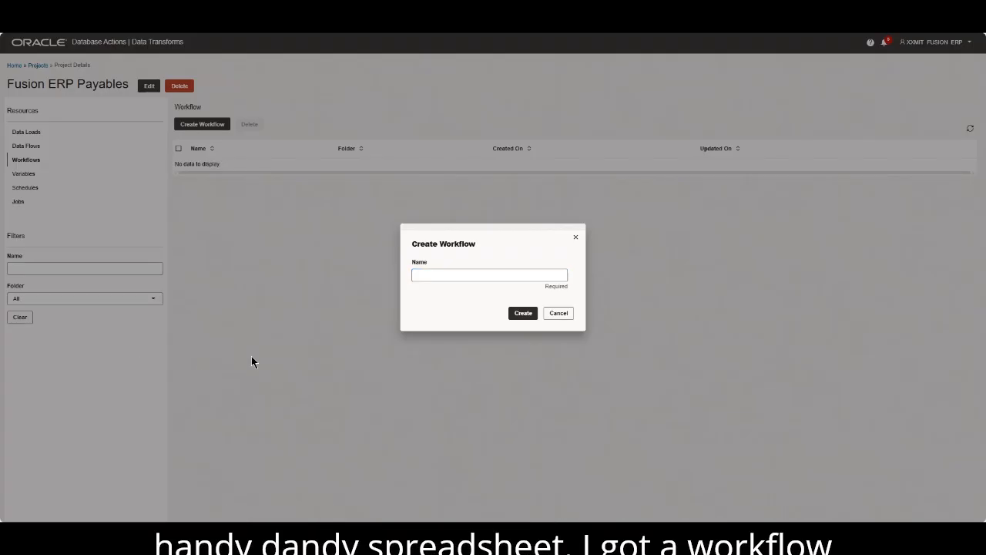
click(429, 275)
click(426, 311)
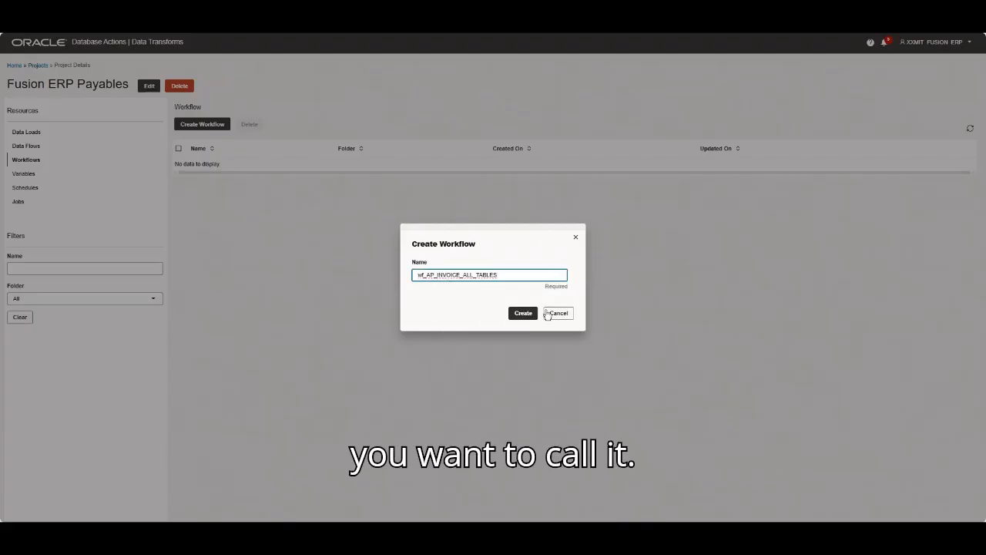
click(523, 314)
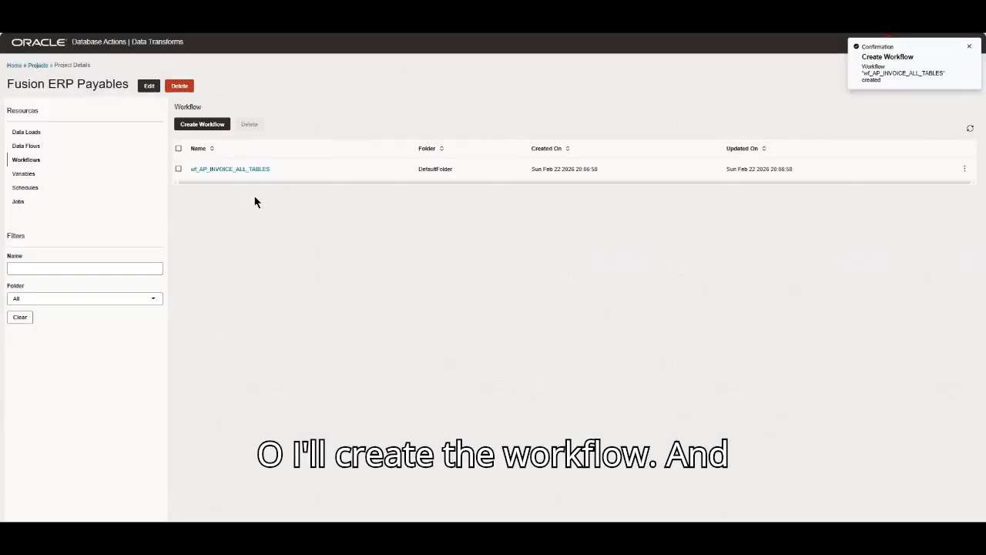
Step: Open wf_AP_INVOICE_ALL_TABLES and place the df_FSCM_AP_INV_HEADER_T, df_FSCM_AP_INV_LINE_T and df_FSCM_AP_INV_DISTRIBUTION_T data flows diagonally on its canvas
click(225, 171)
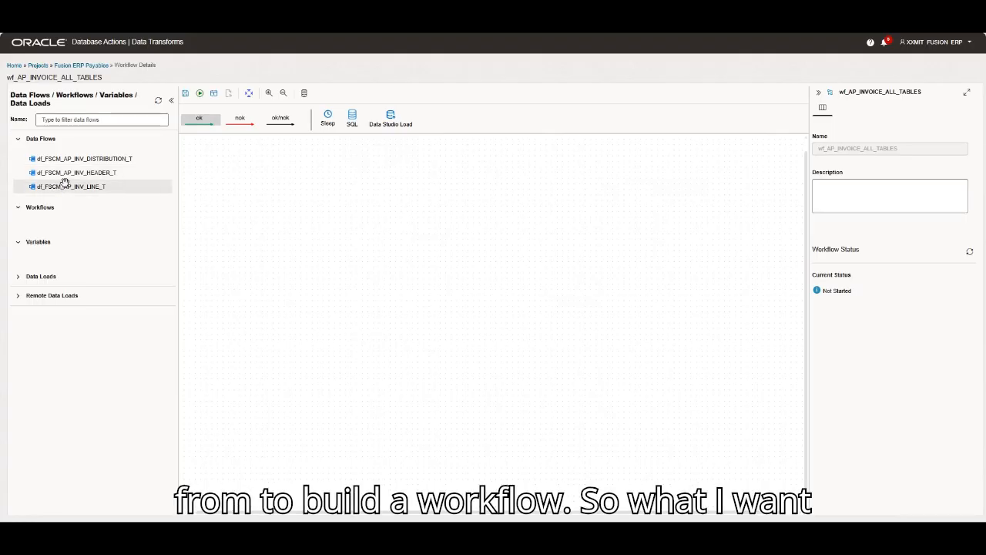
drag(133, 176, 212, 171)
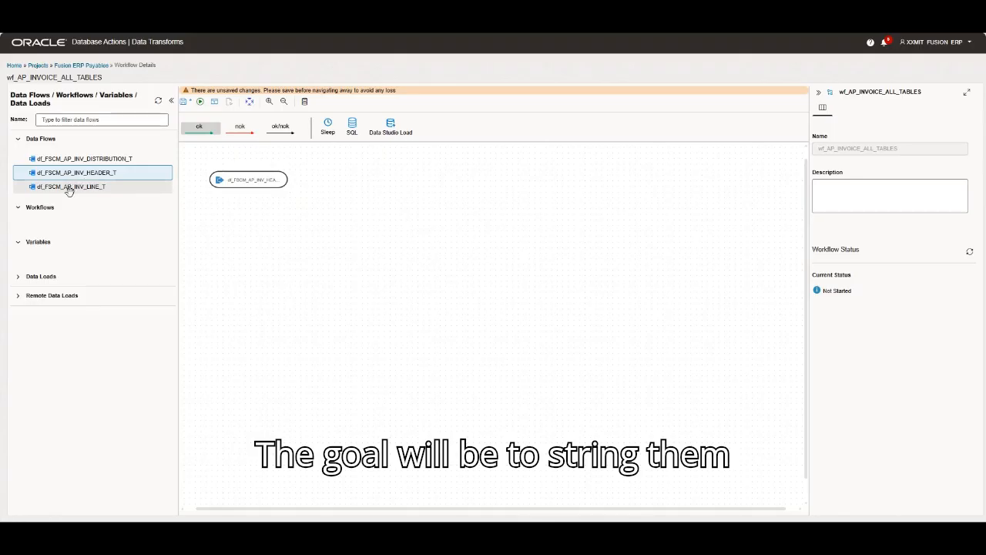
drag(68, 190, 269, 221)
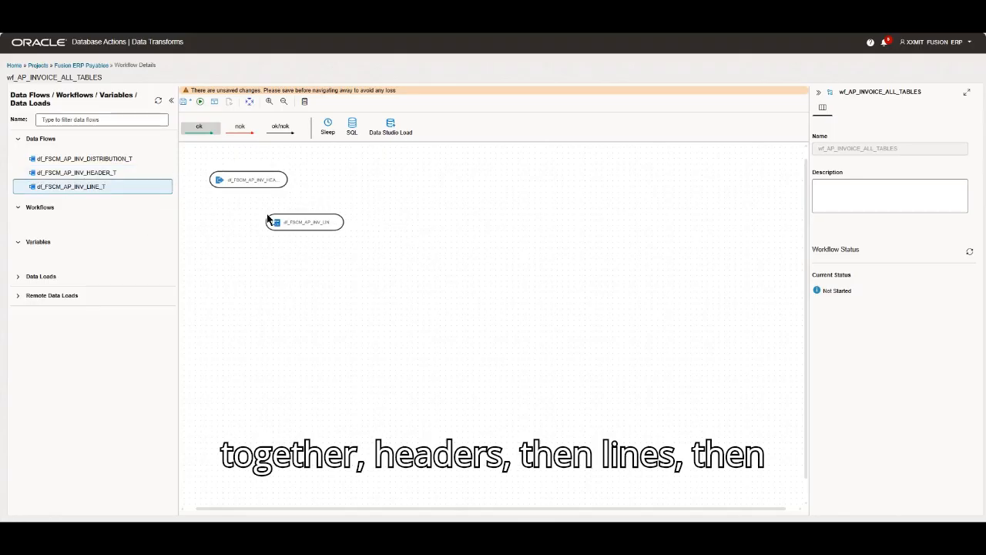
drag(94, 160, 318, 273)
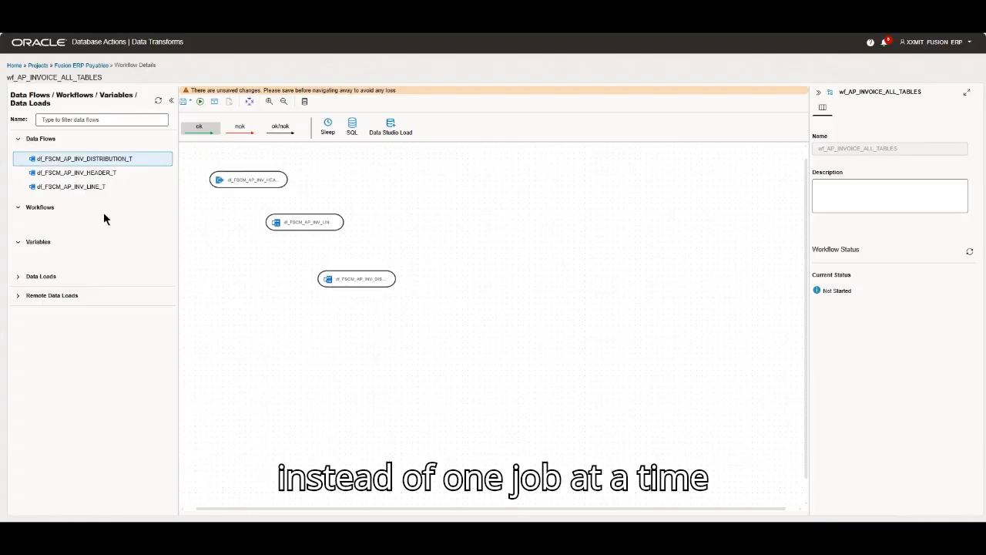
Step: Link the df_FSCM_AP_INV_HEADER_T data flow to df_FSCM_AP_INV_LINE_T with an ok/nok connector
click(282, 132)
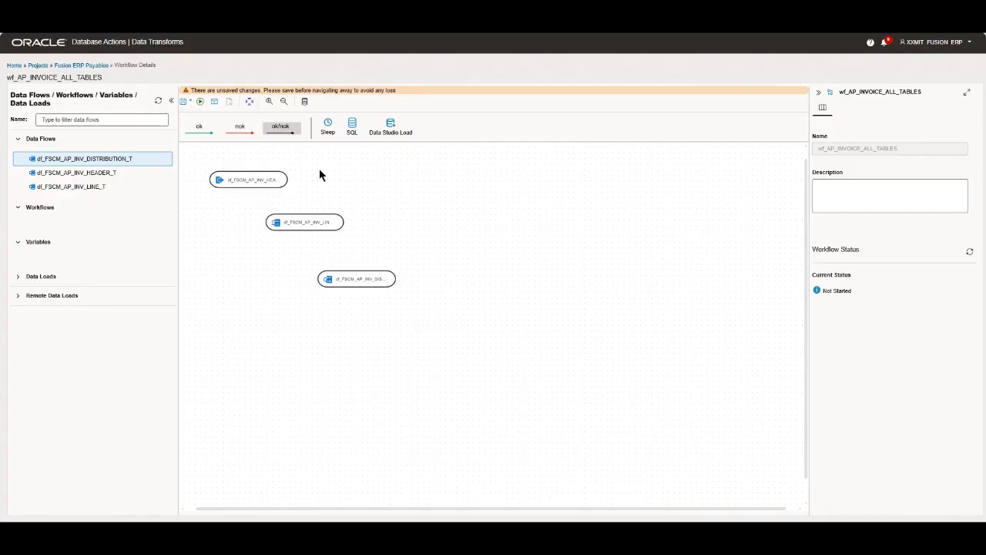
click(279, 179)
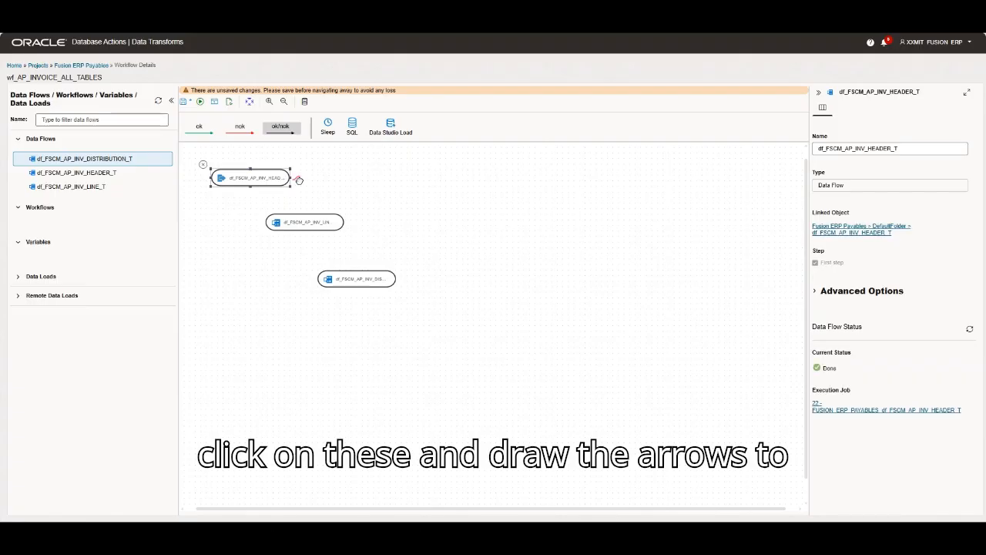
drag(299, 179, 319, 219)
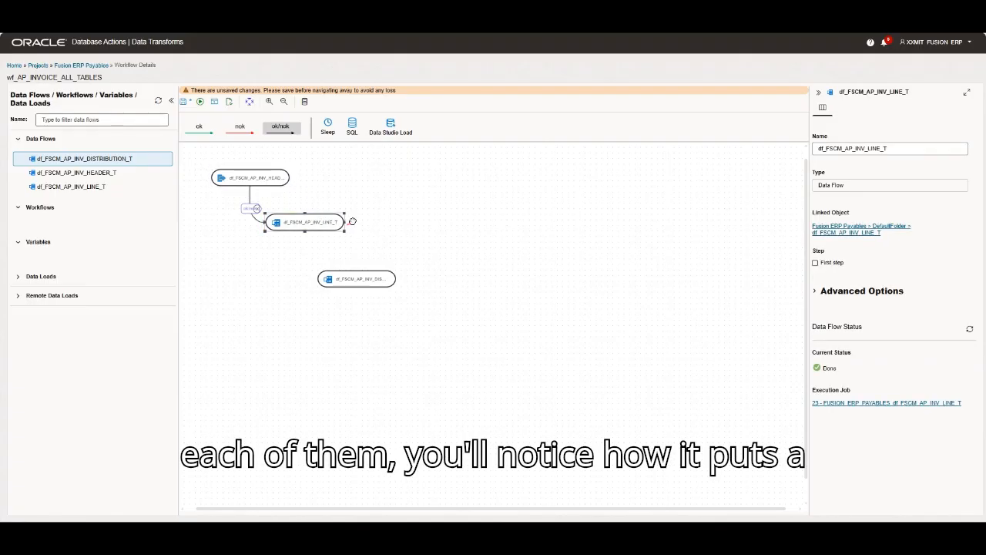
Step: Link df_FSCM_AP_INV_LINE_T to df_FSCM_AP_INV_DISTRIBUTION_T with an ok/nok connector and save the workflow with its layout auto-arranged
drag(378, 239, 368, 279)
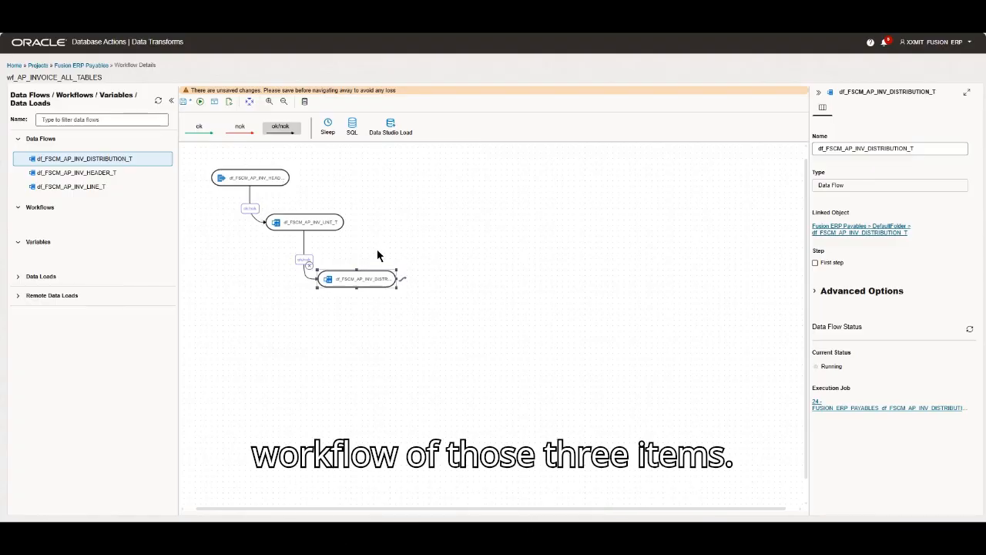
click(248, 102)
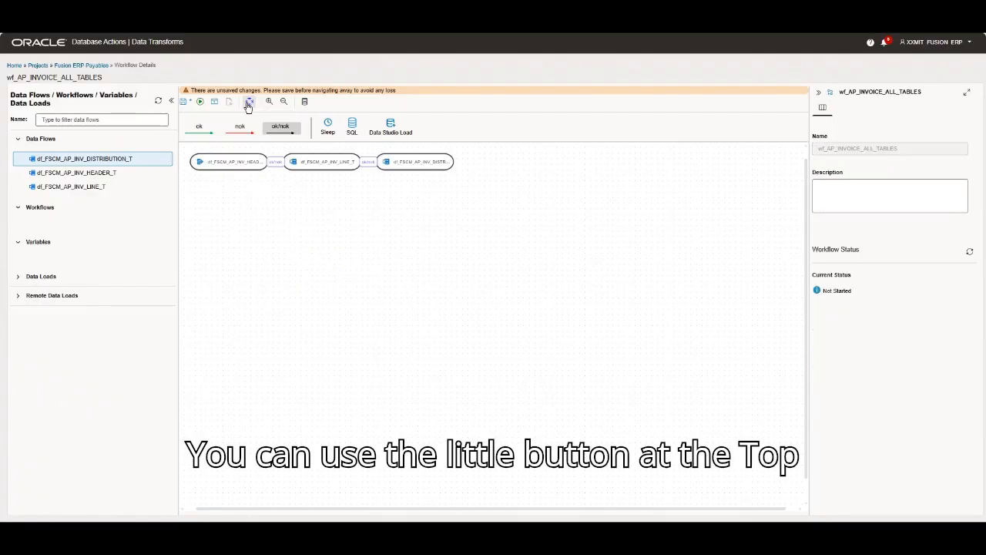
click(184, 103)
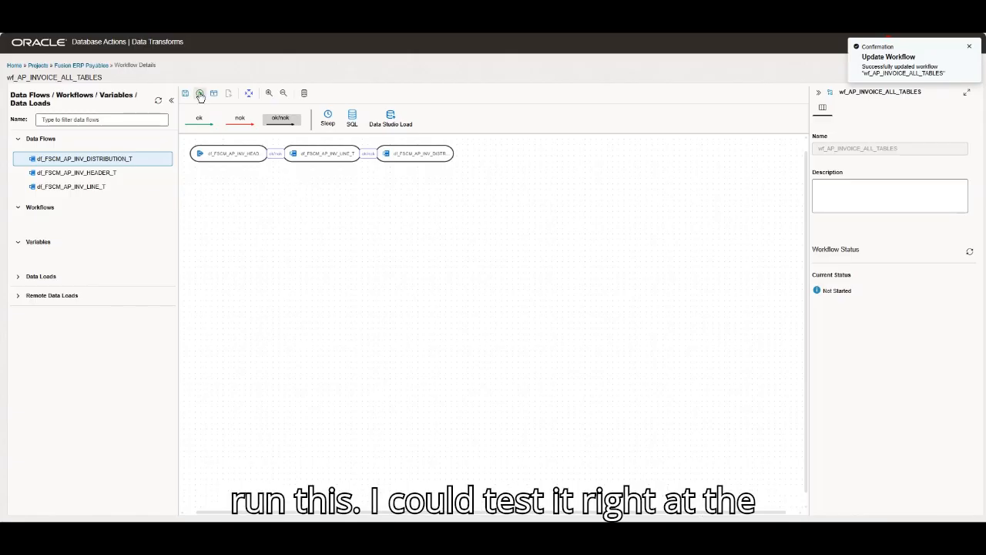
Step: Return to the Fusion ERP Payables project and check the status of its data flow jobs
click(87, 66)
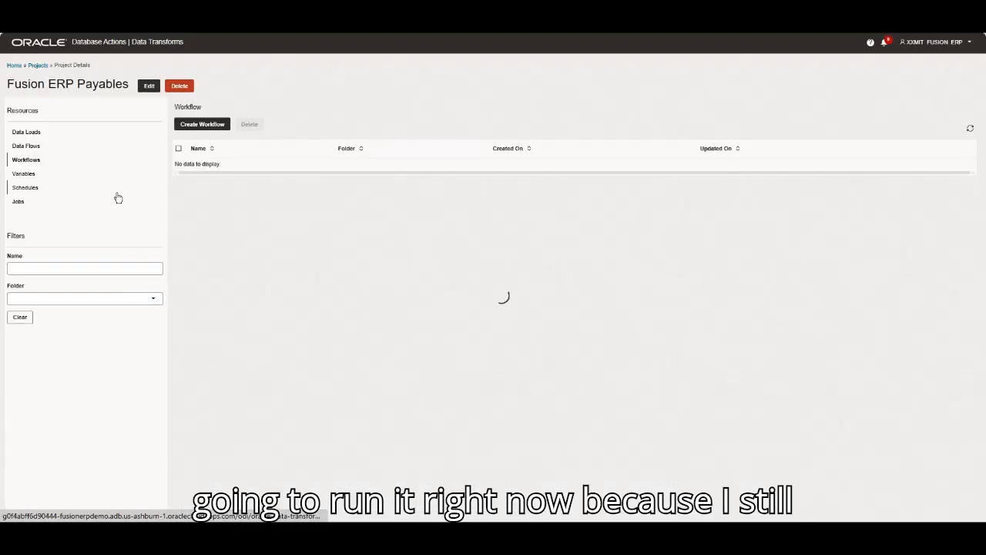
click(19, 203)
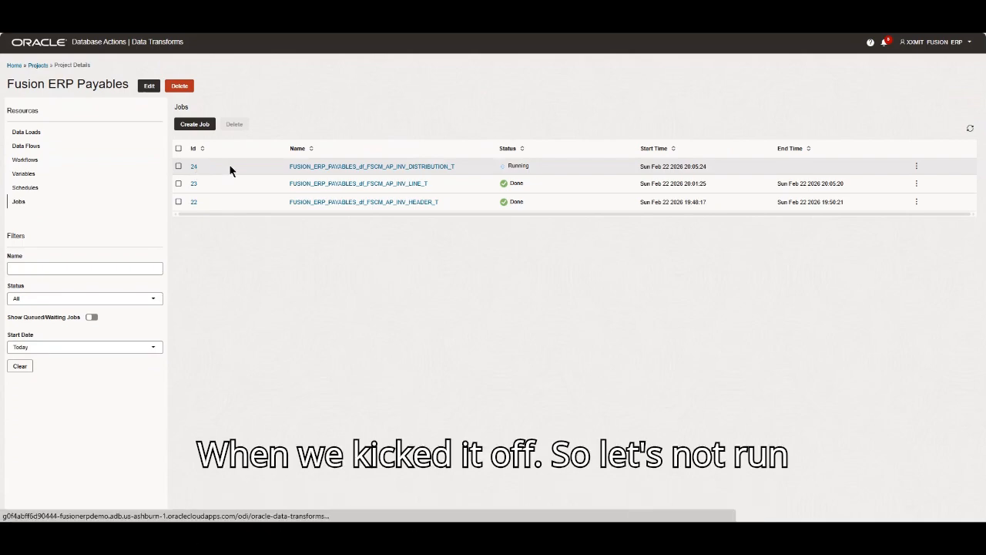
Step: Start a project schedule named sched_WF_AP_INVOICES_ALL with the workflow wf_AP_INVOICE_ALL_TABLES as its resource
click(26, 190)
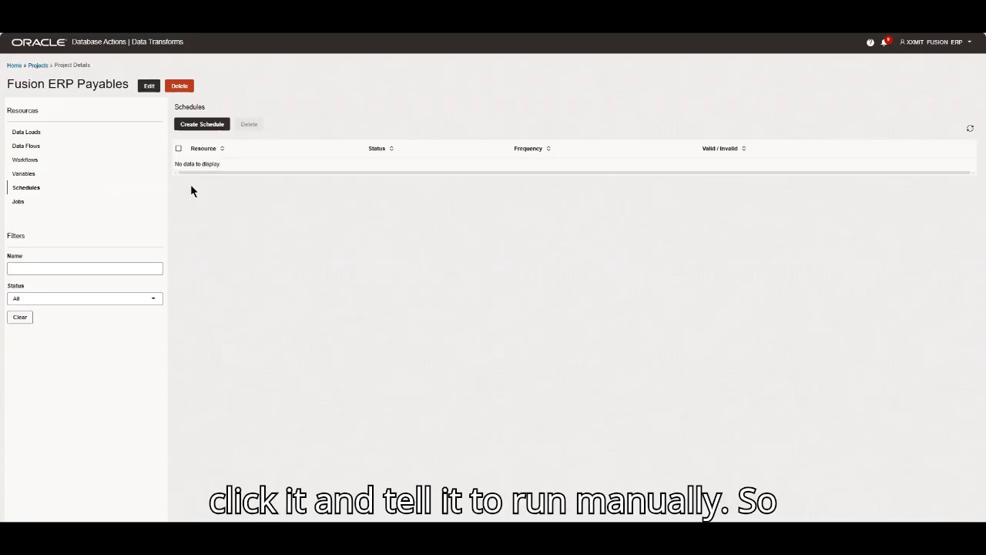
click(205, 124)
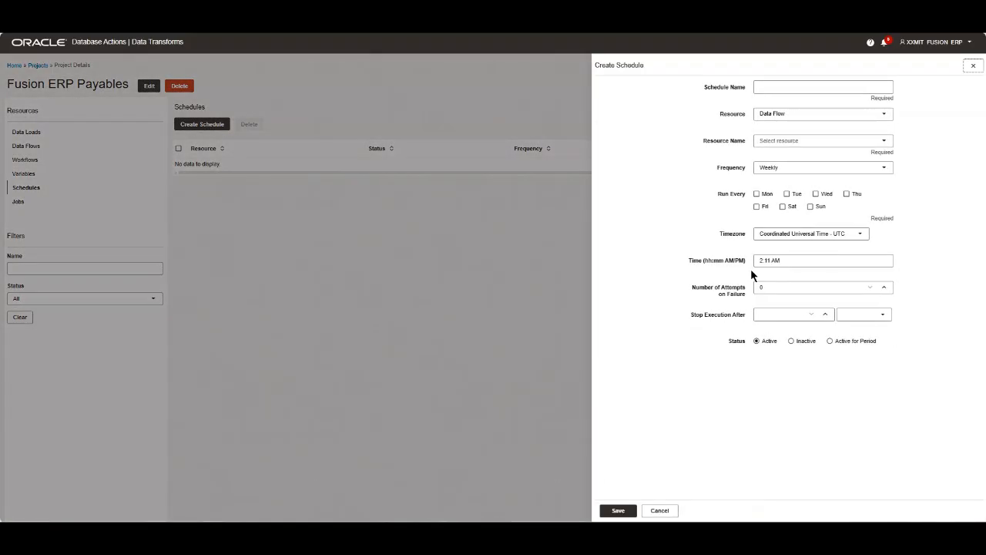
click(770, 89)
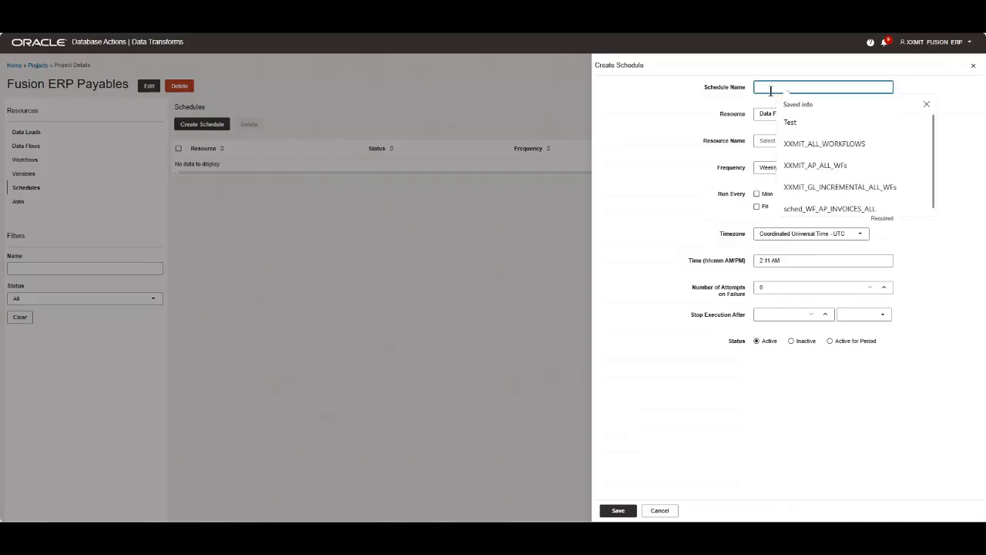
text(Sched)
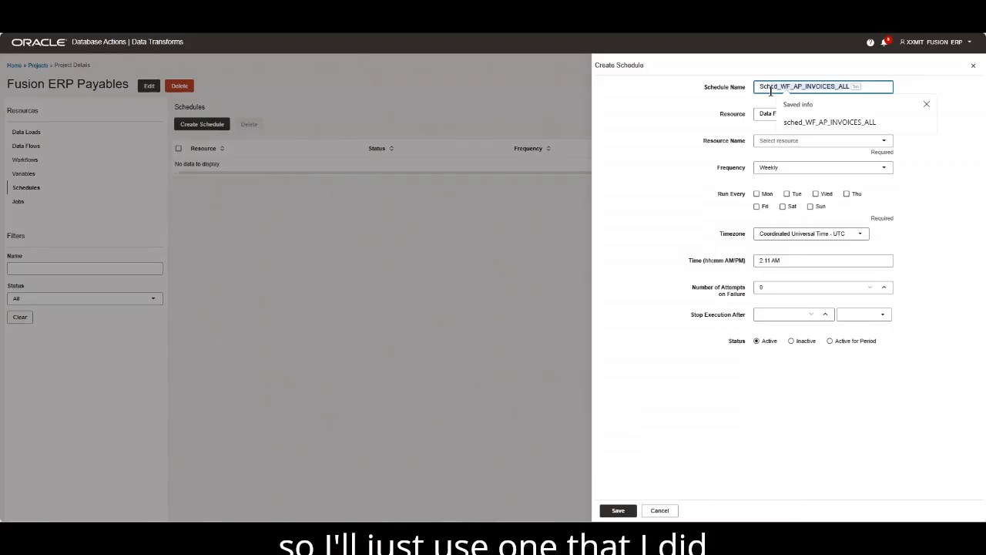
click(821, 123)
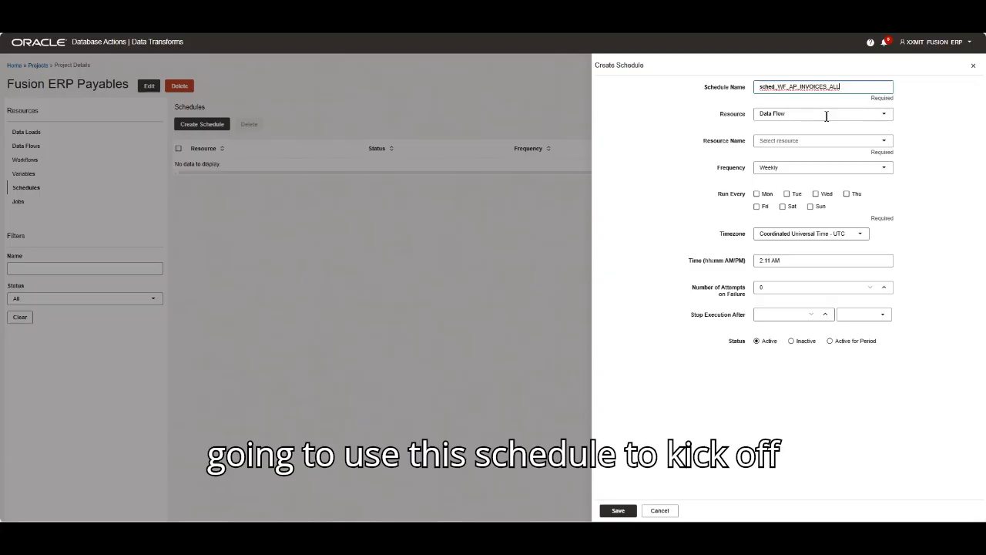
click(801, 114)
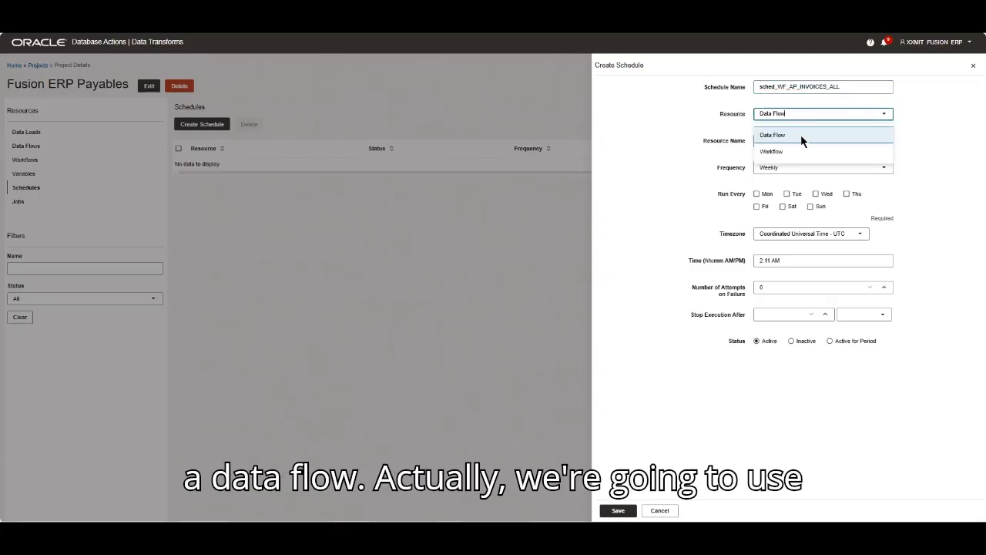
click(781, 148)
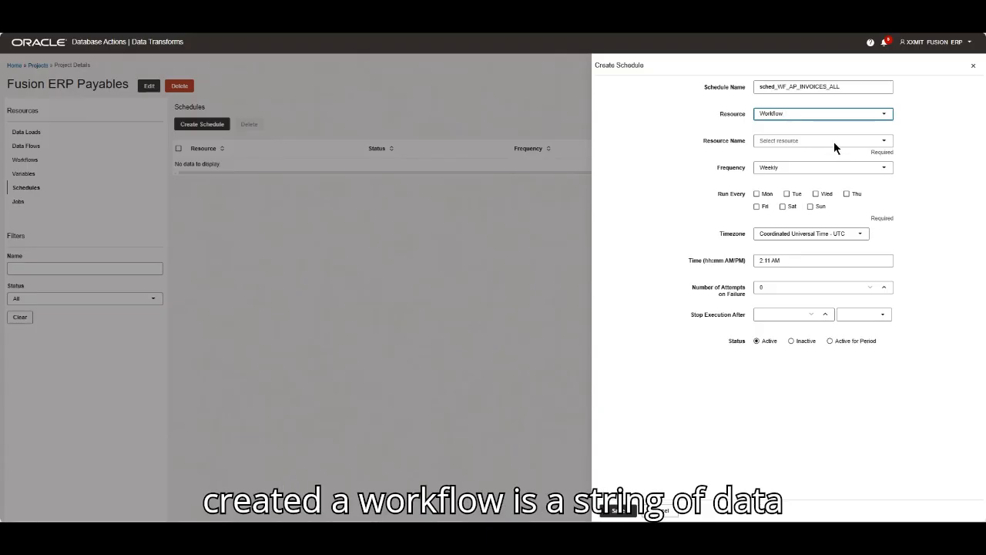
click(884, 142)
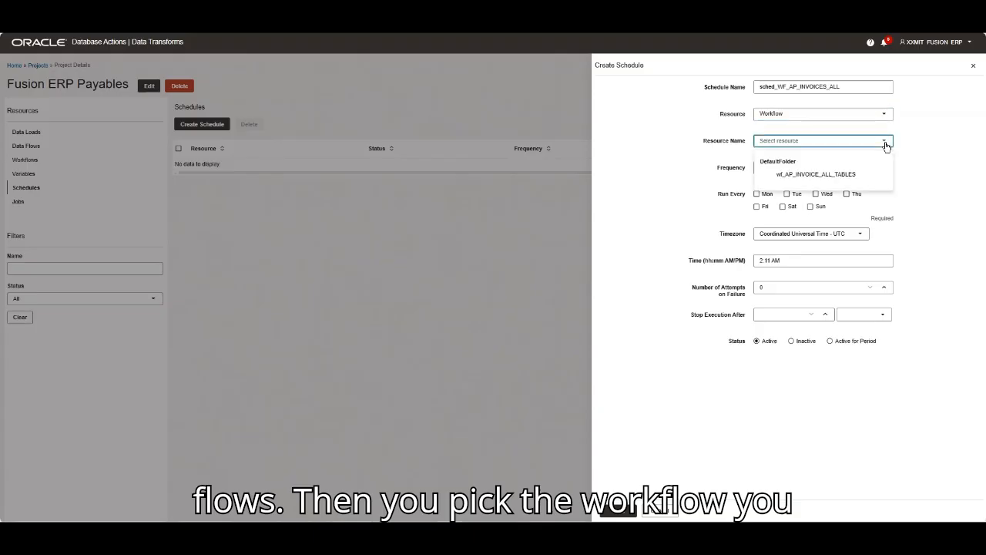
click(804, 176)
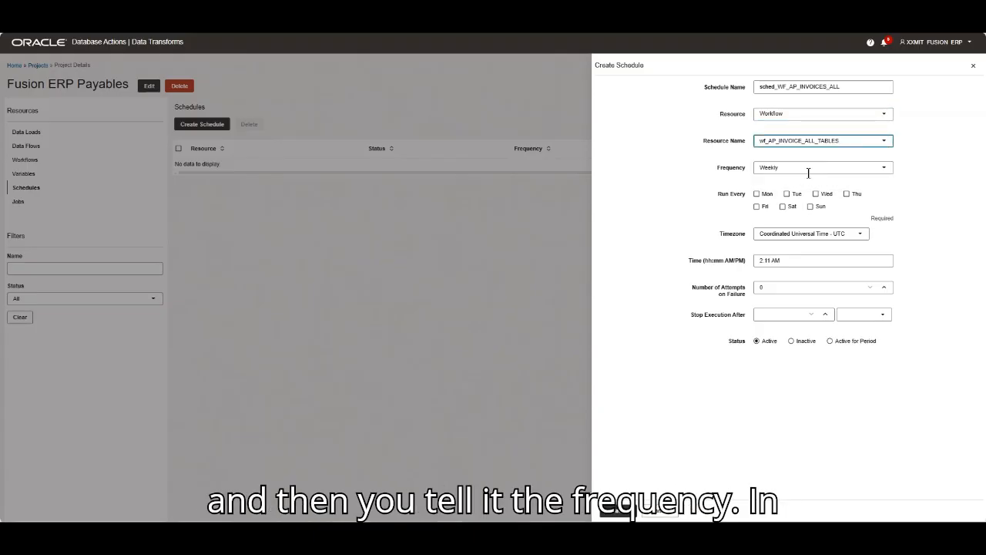
Step: Set the schedule's frequency to Daily and its time to 1:00 AM, save it and close the form
click(853, 170)
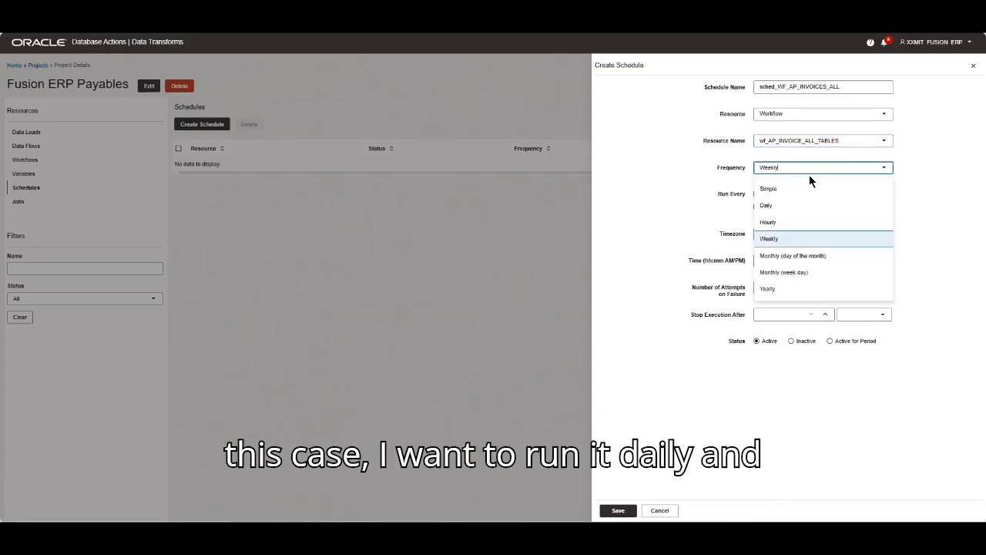
click(768, 206)
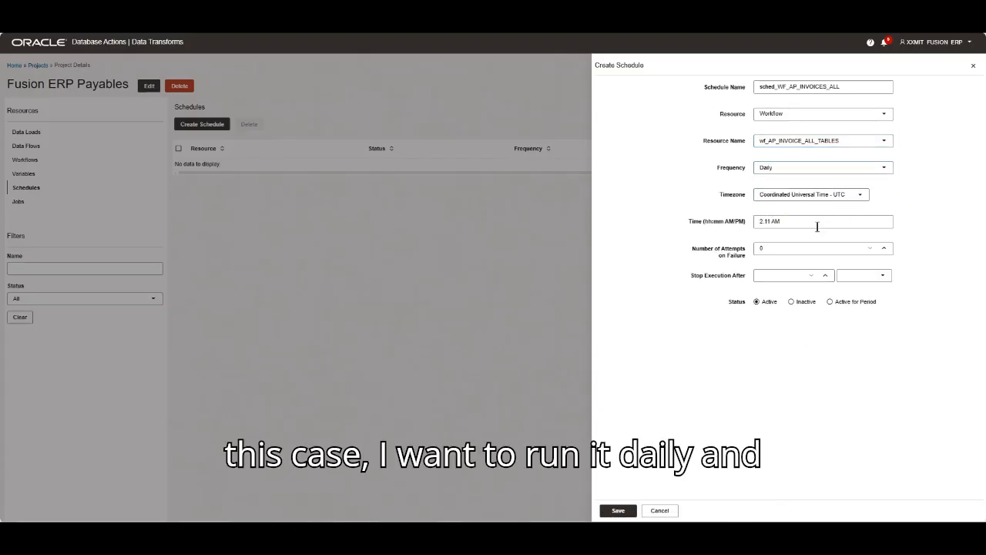
click(760, 223)
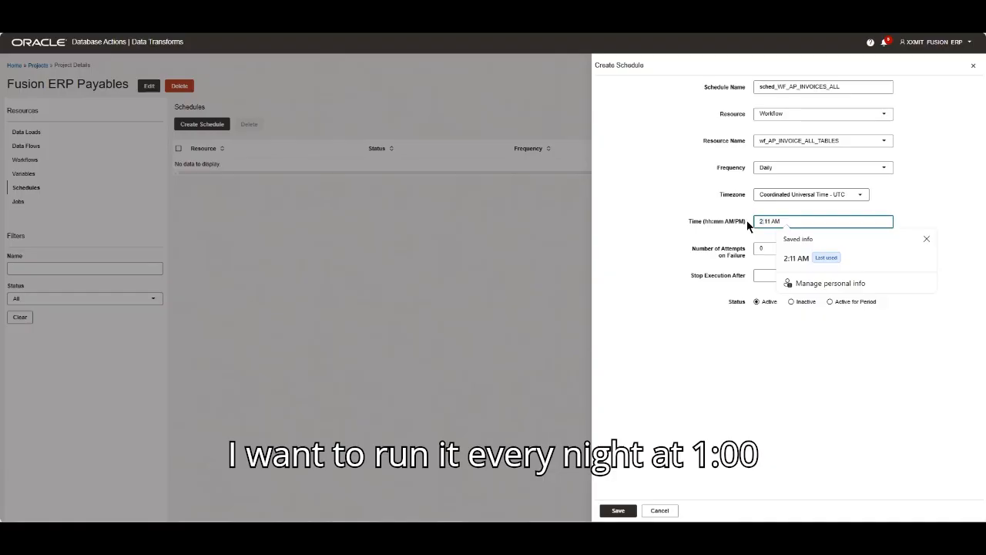
key(Delete)
text(1)
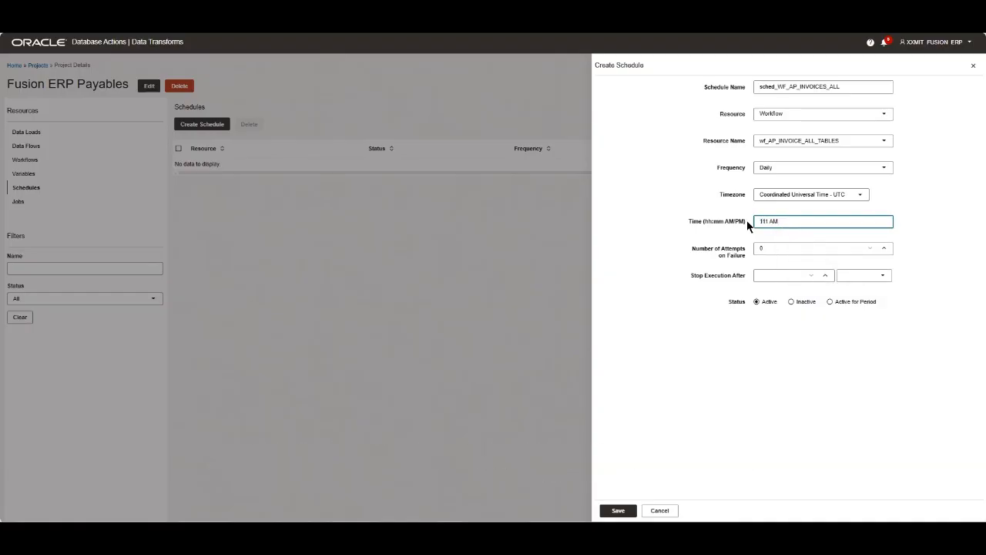
key(BackSpace)
key(BackSpace)
text(00)
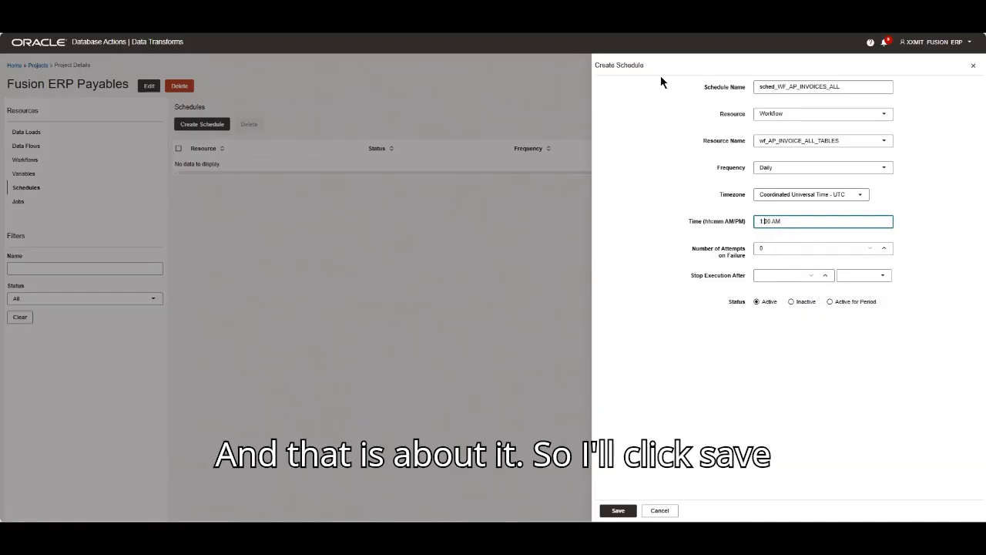
click(618, 511)
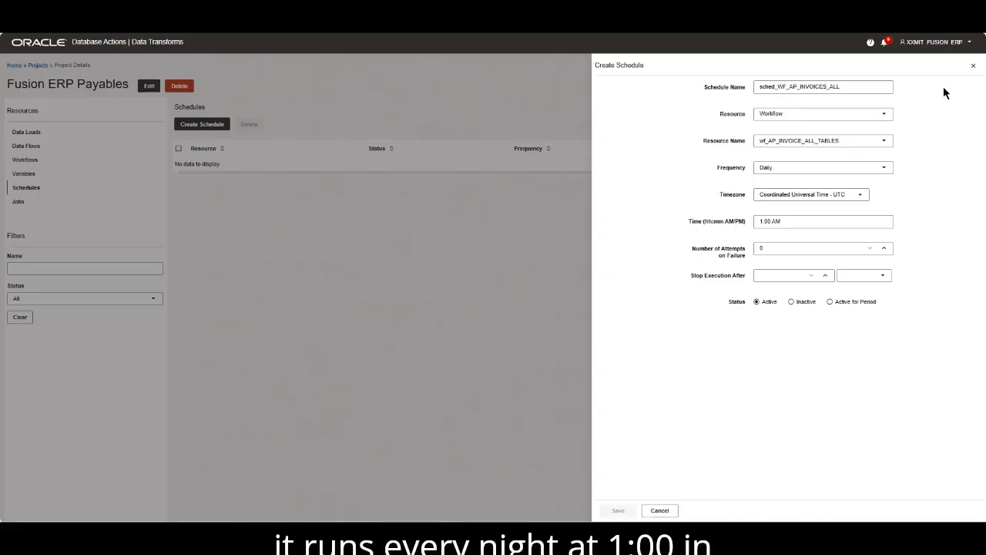
click(973, 66)
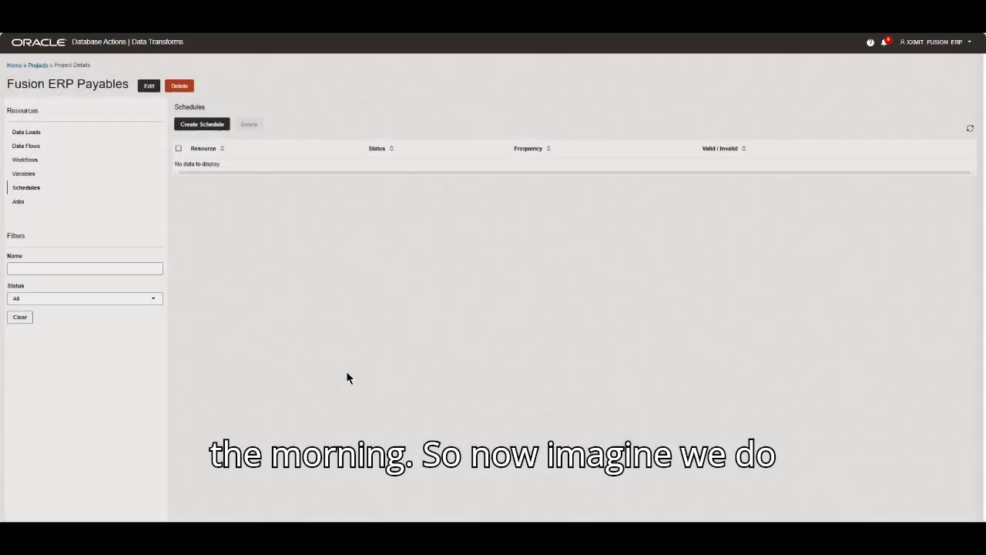